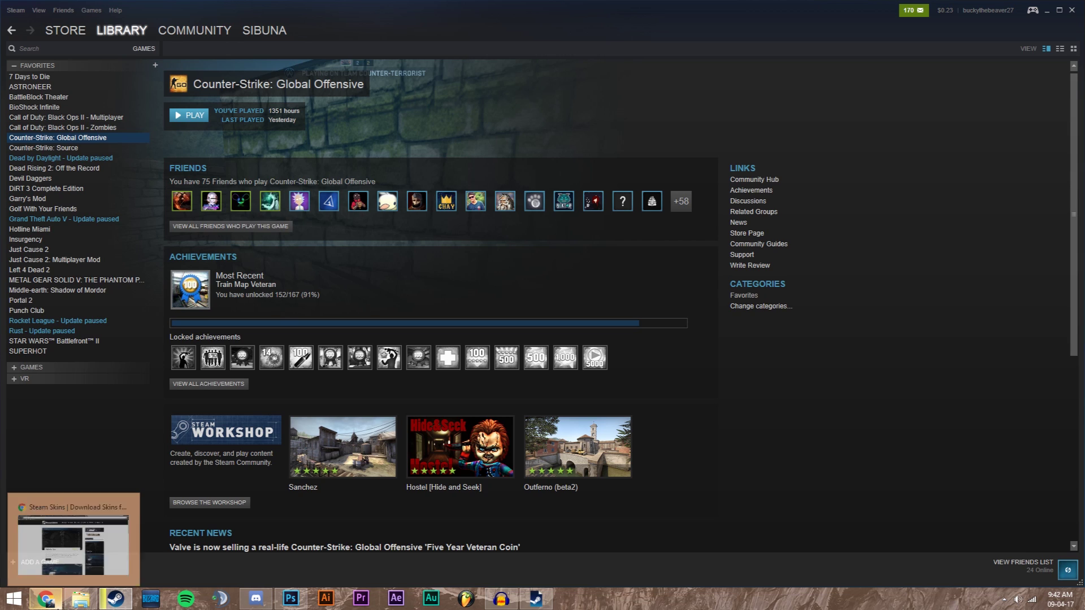
- Switch to the browser and look through the first three pages of skins on steamskins.org
click(57, 605)
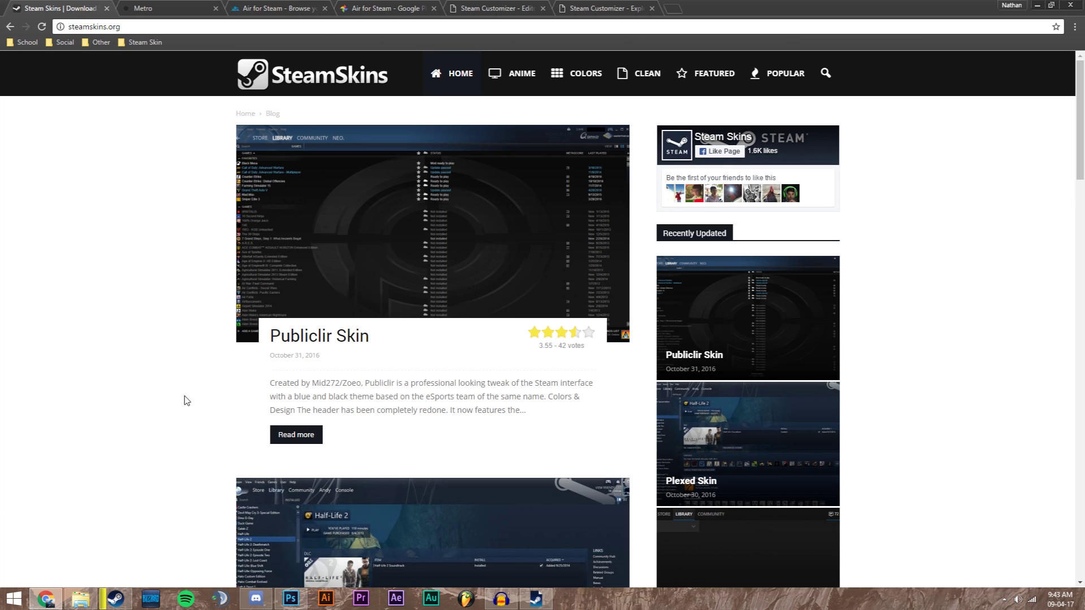
scroll(195, 471, down, 1)
scroll(195, 508, down, 20)
scroll(194, 533, up, 6)
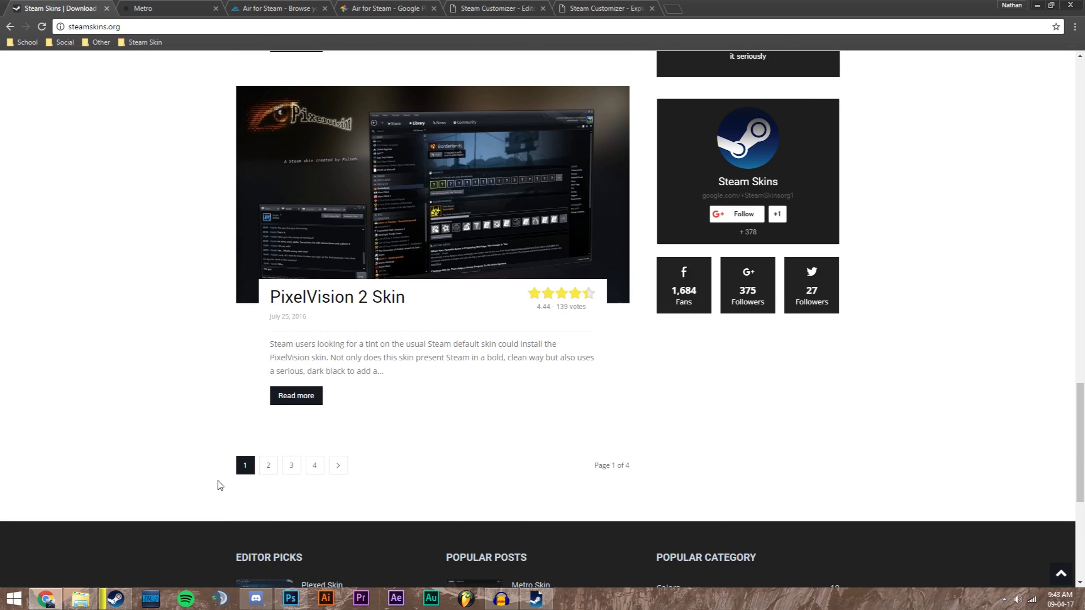
click(268, 464)
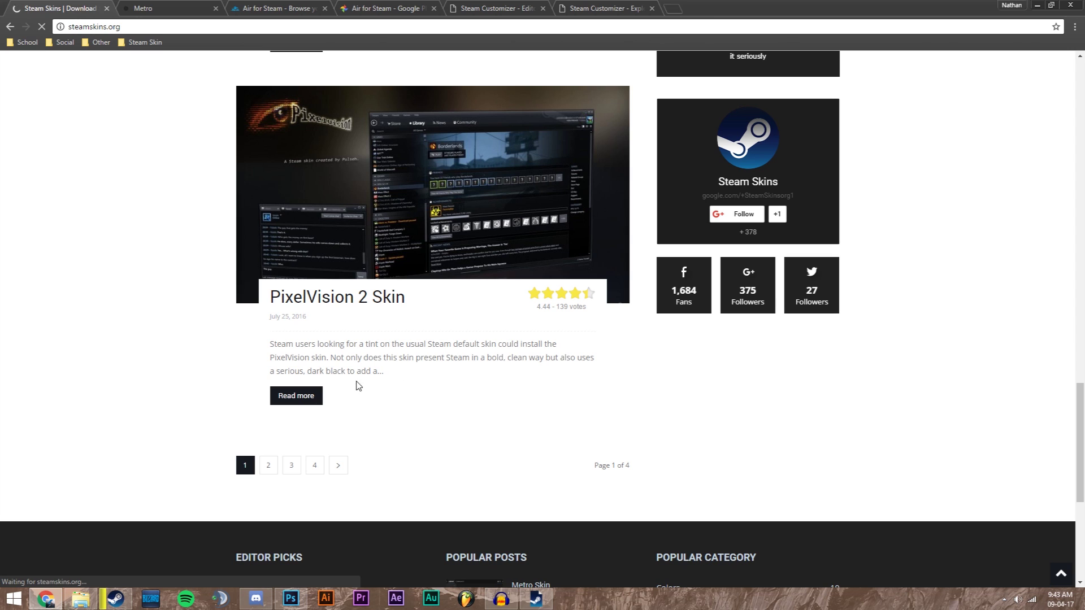
scroll(262, 468, down, 12)
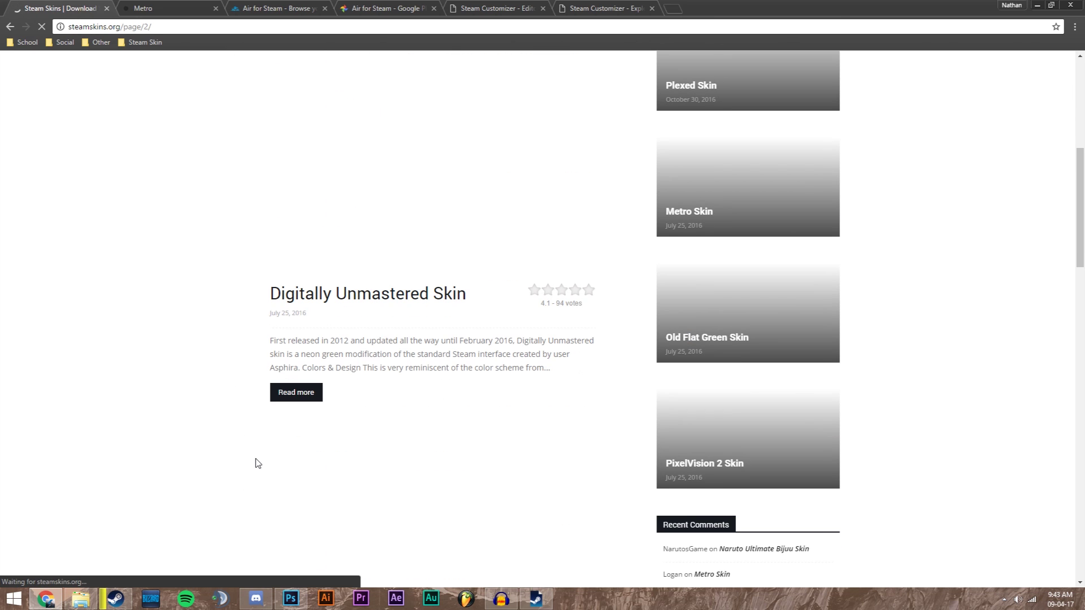
scroll(245, 466, down, 12)
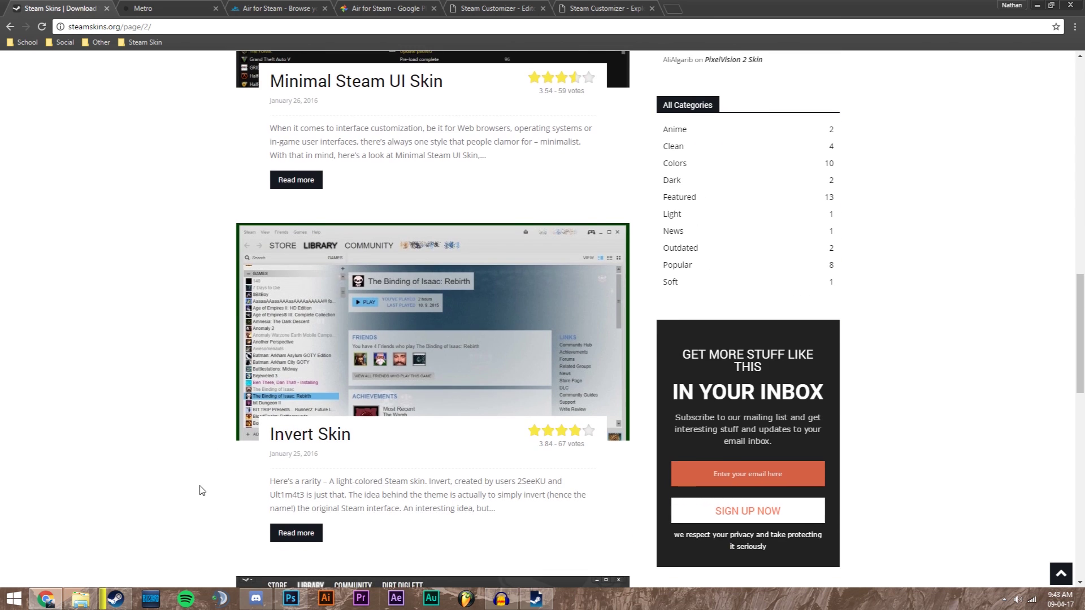
scroll(195, 486, down, 7)
scroll(294, 503, up, 5)
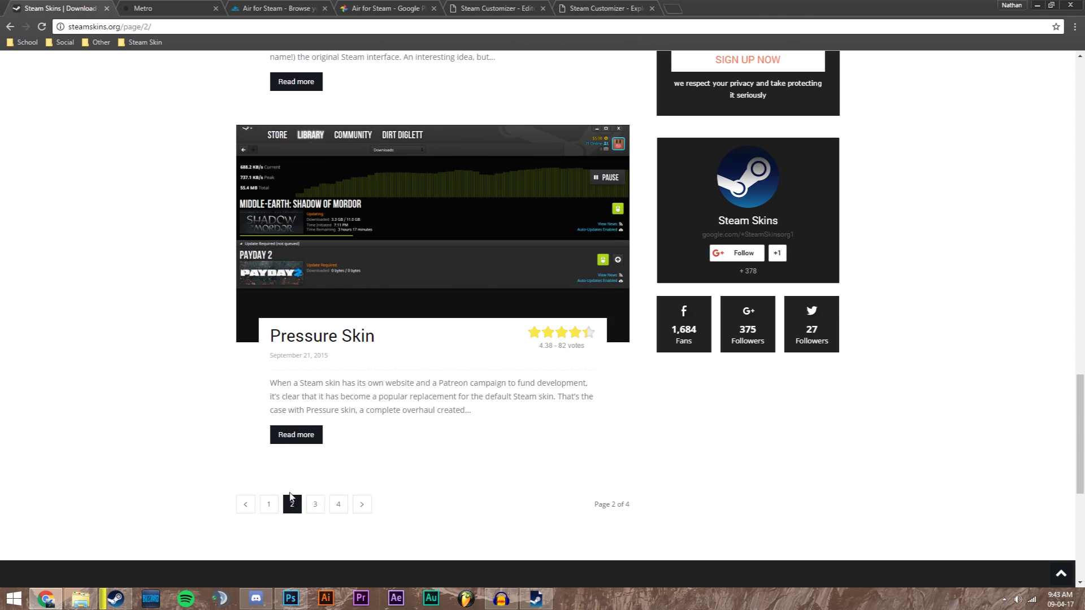
click(315, 507)
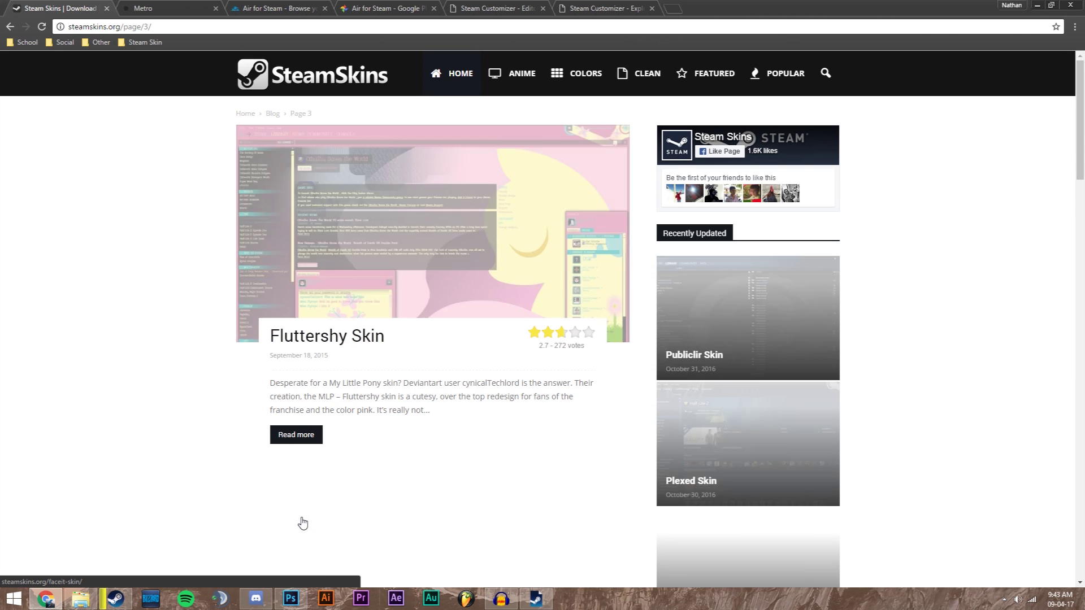
scroll(294, 525, down, 15)
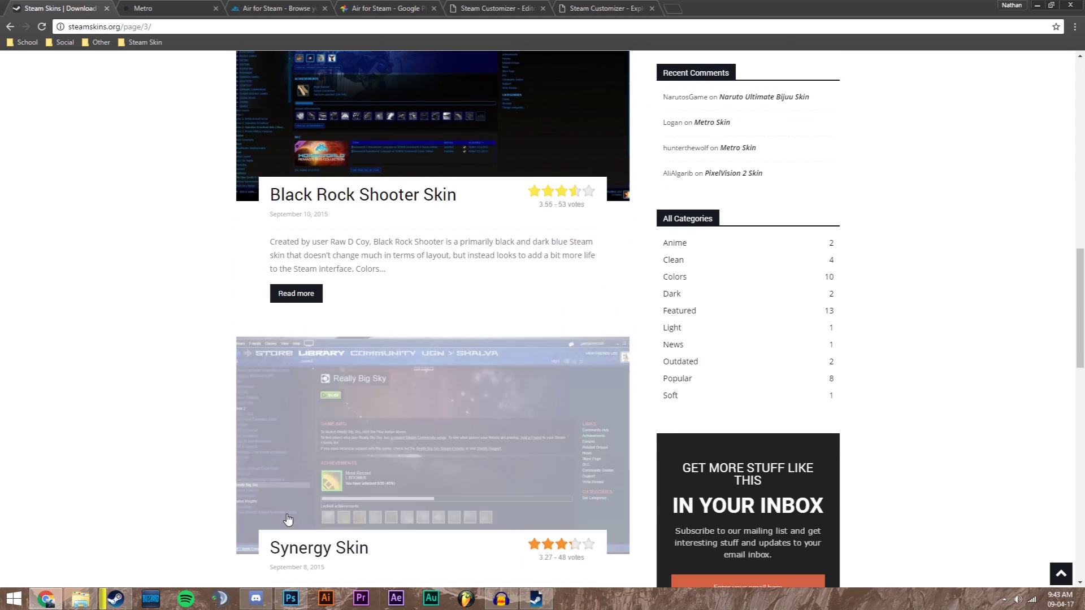
scroll(277, 506, down, 9)
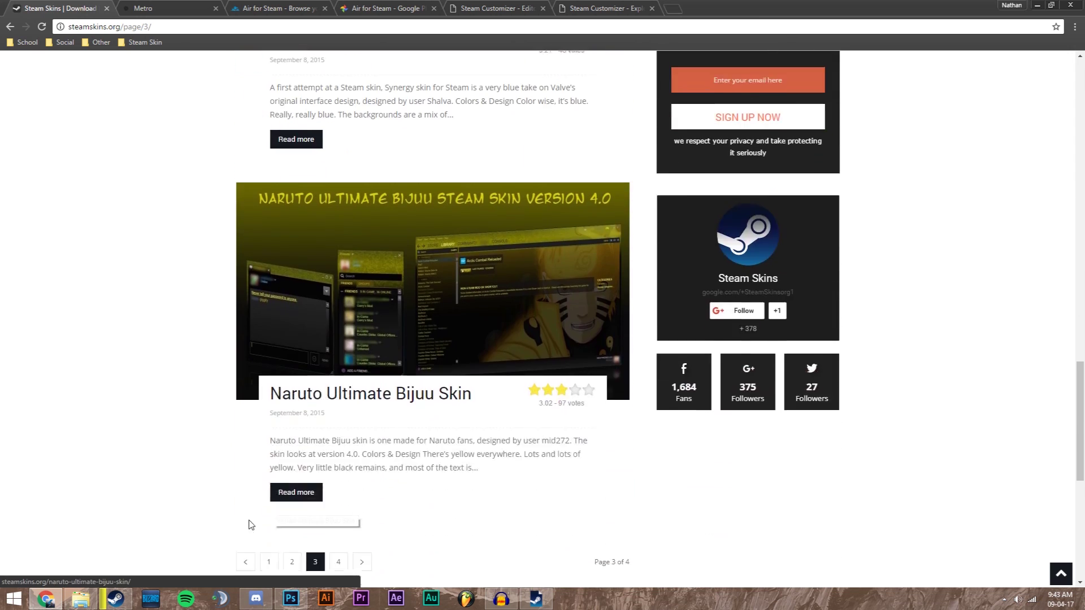
scroll(249, 523, up, 4)
- Look over the Metro and Air for Steam websites and the Air for Steam Google Photos gallery, including its Spotify theme
click(160, 7)
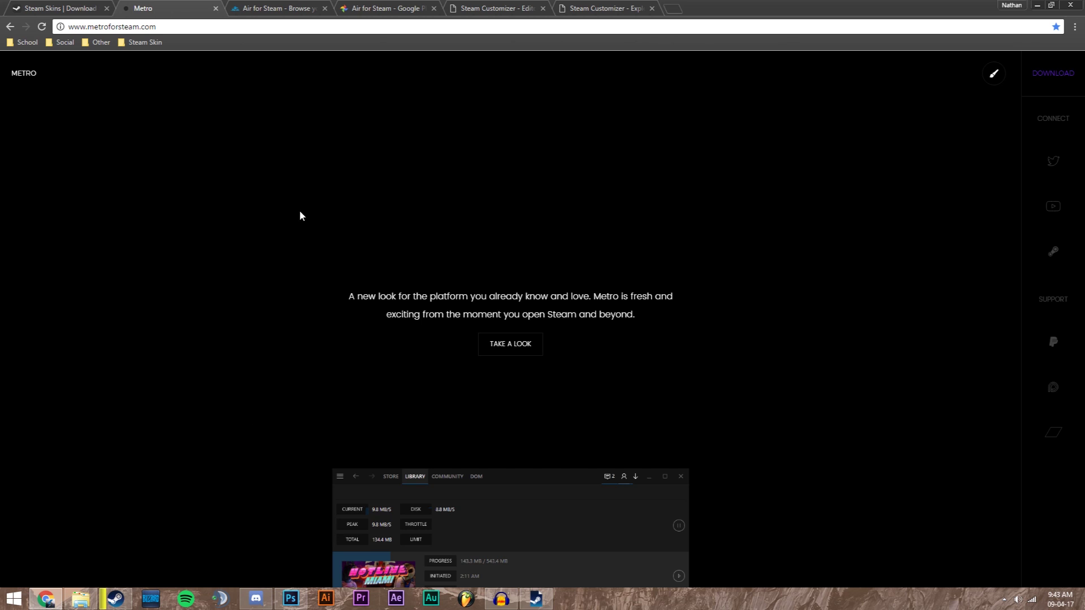
click(276, 10)
scroll(364, 193, up, 15)
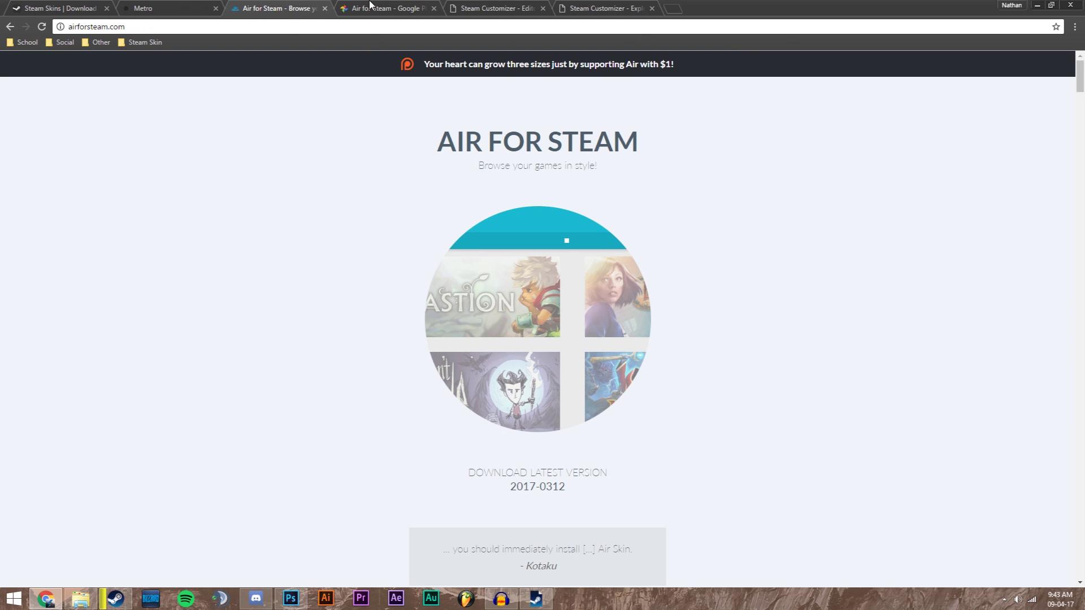
click(371, 4)
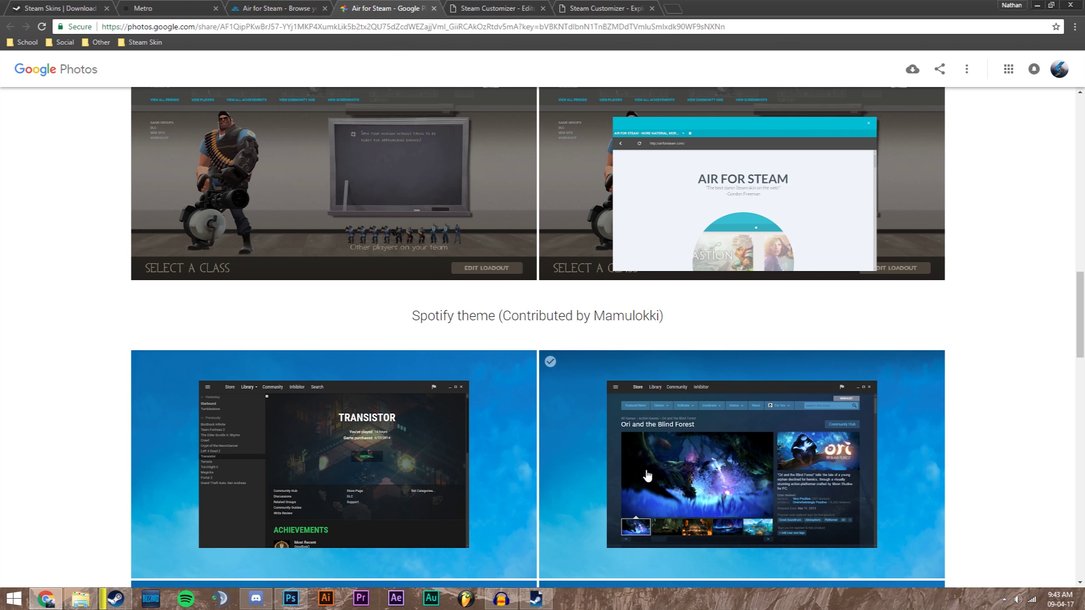
scroll(644, 436, up, 5)
scroll(644, 417, up, 2)
scroll(644, 415, down, 7)
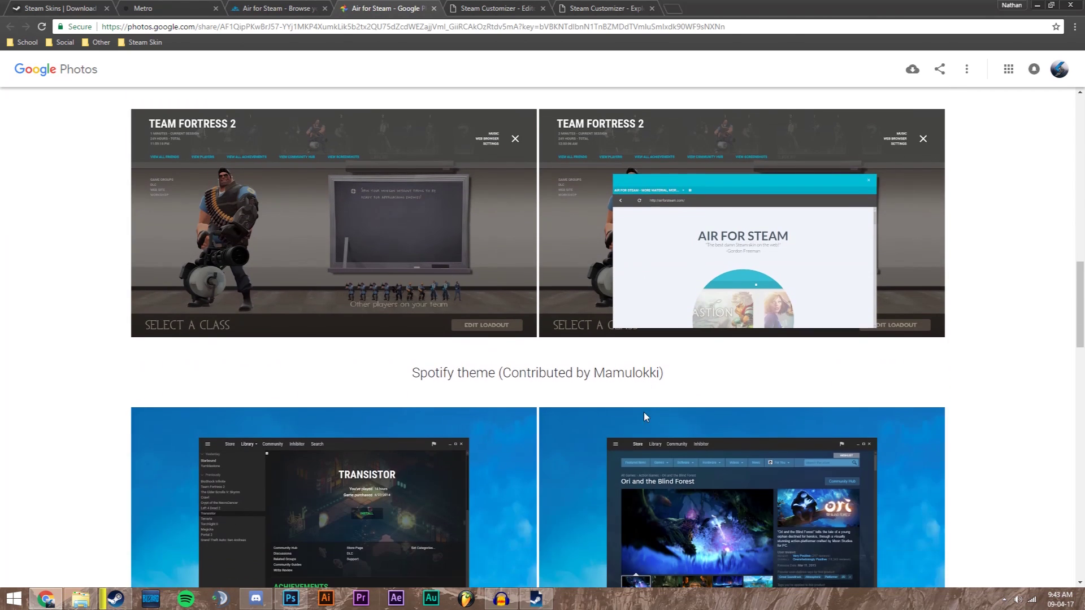
scroll(656, 362, up, 20)
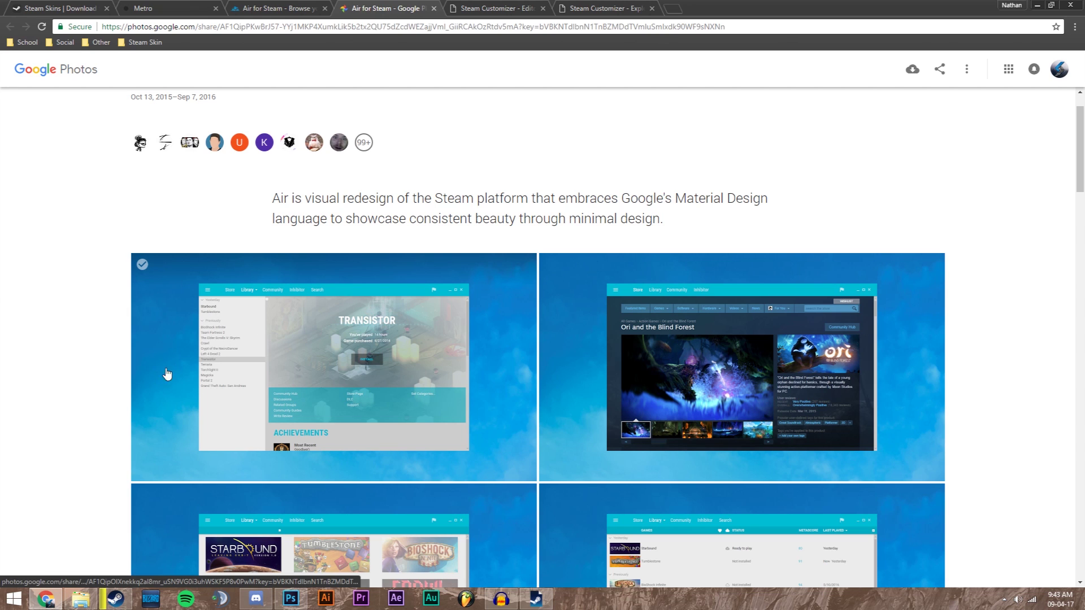
scroll(331, 404, down, 20)
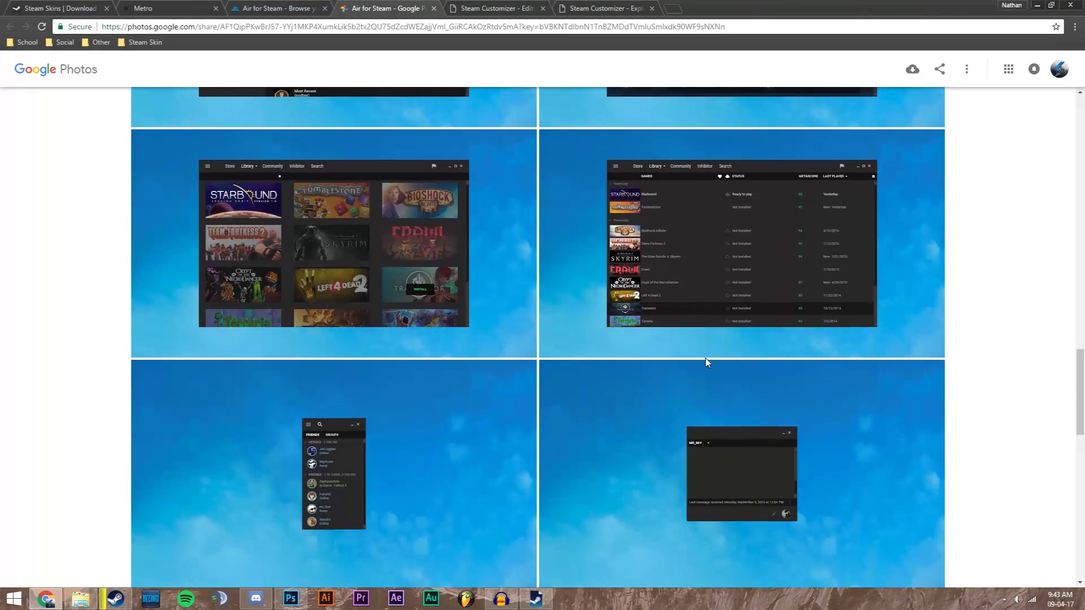
- Switch to the Steam Customizer editor and set the client's font face to Trebuchet MS
key(ctrl+Tab)
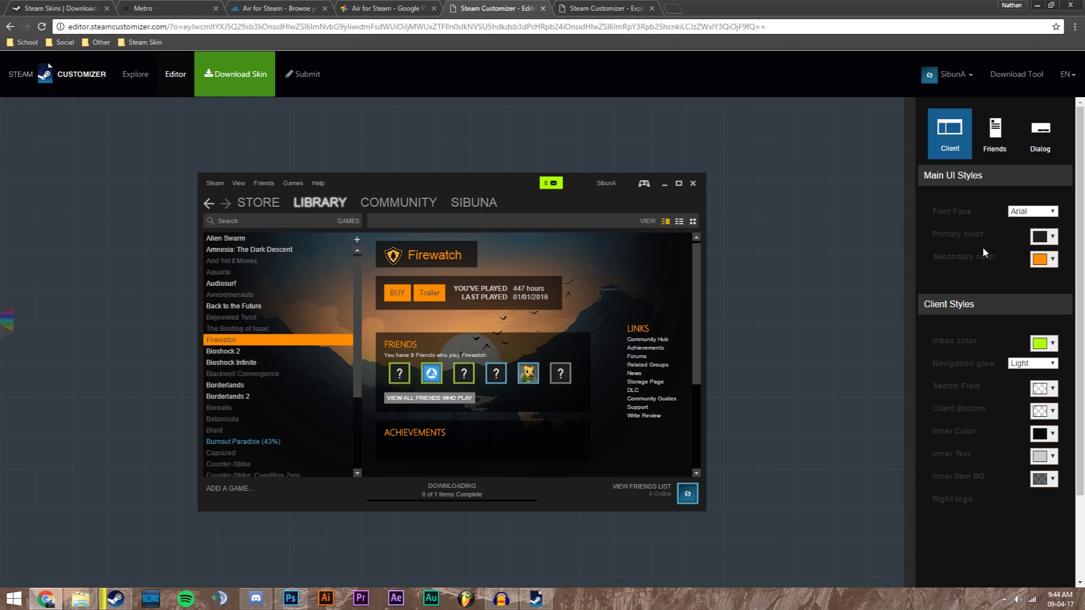
click(1018, 212)
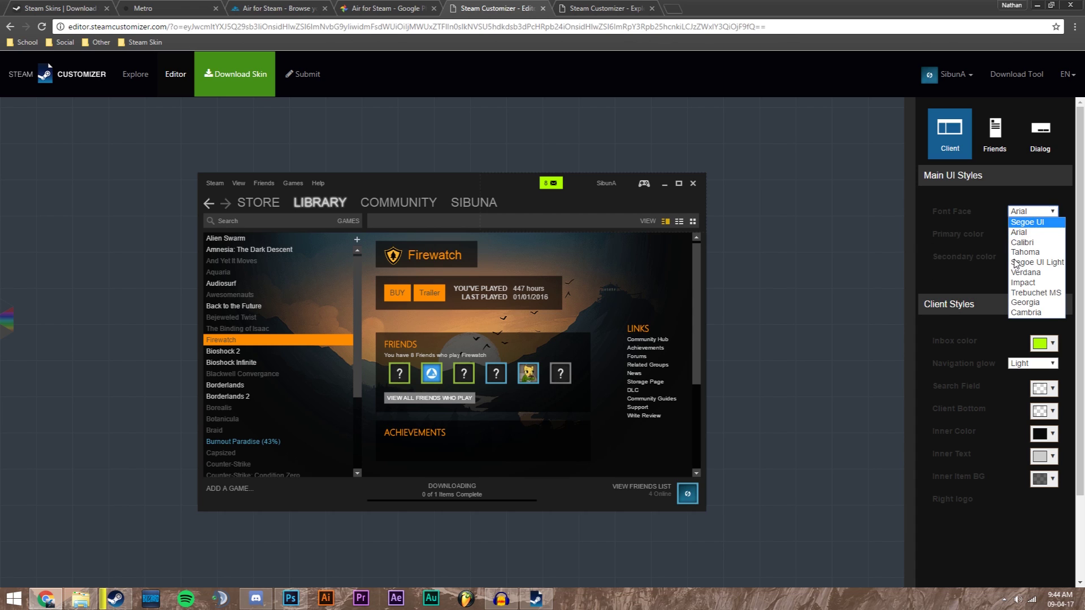
click(1035, 293)
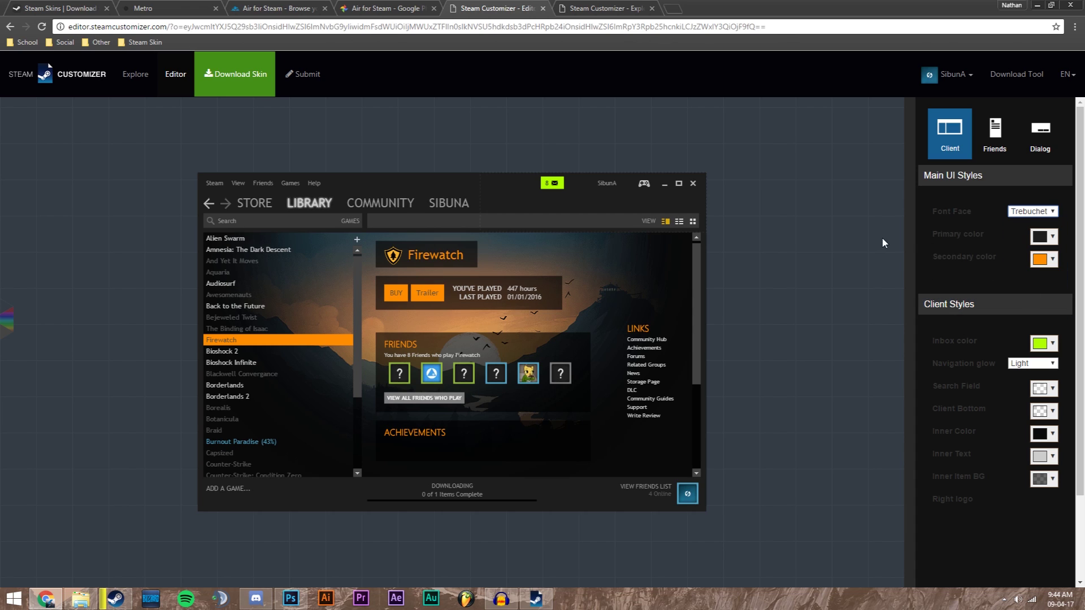
- Try a muted orange, #cf862c, as the main UI's secondary color
click(1043, 259)
click(1029, 310)
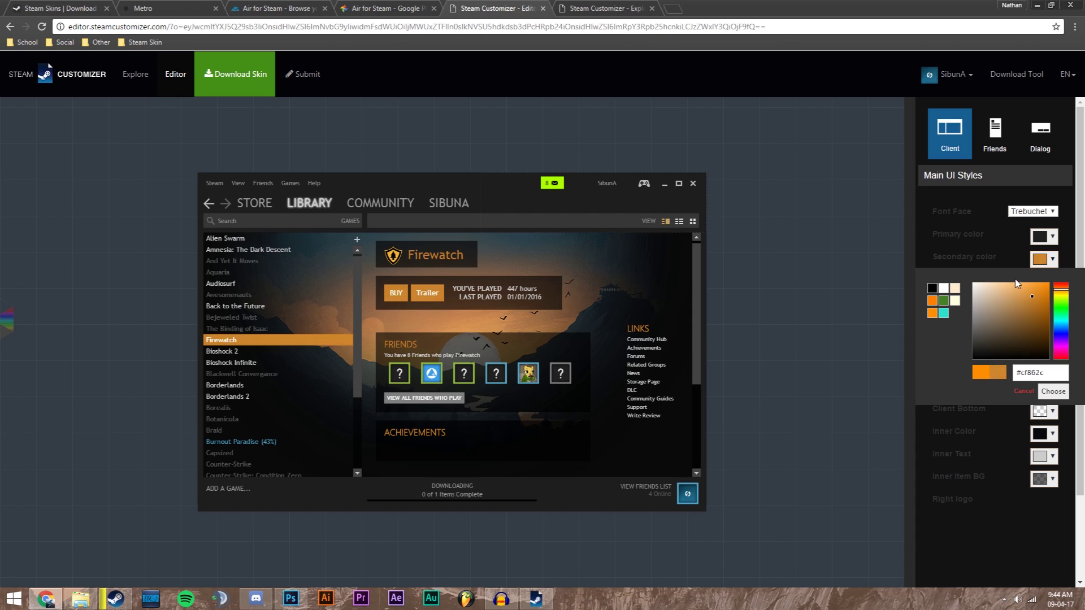
drag(1034, 310, 1080, 265)
click(1013, 271)
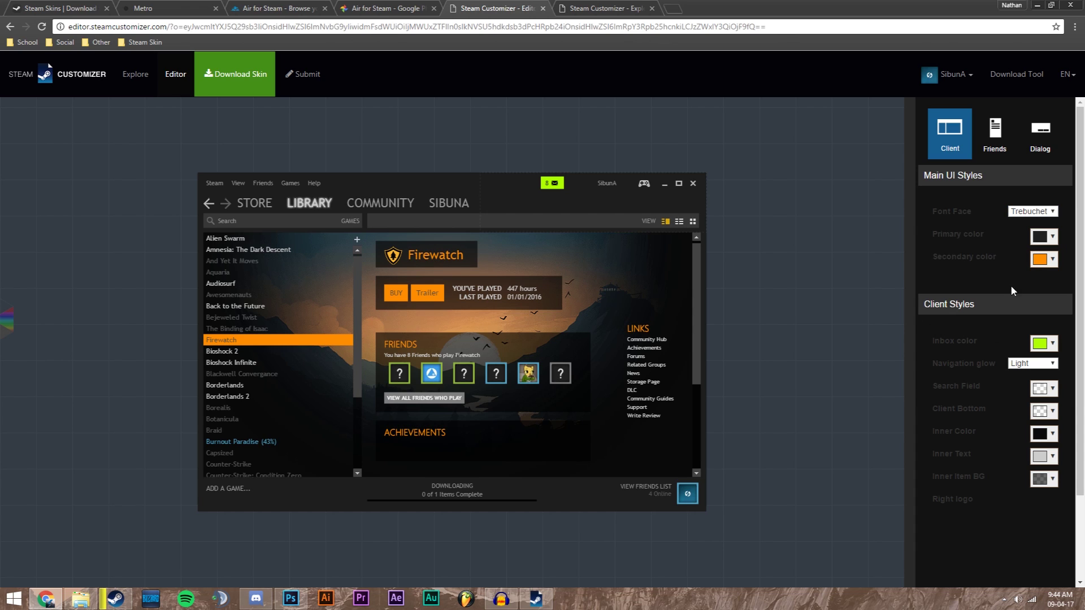
- Set the client's inbox color to orange #ff7200
click(1046, 343)
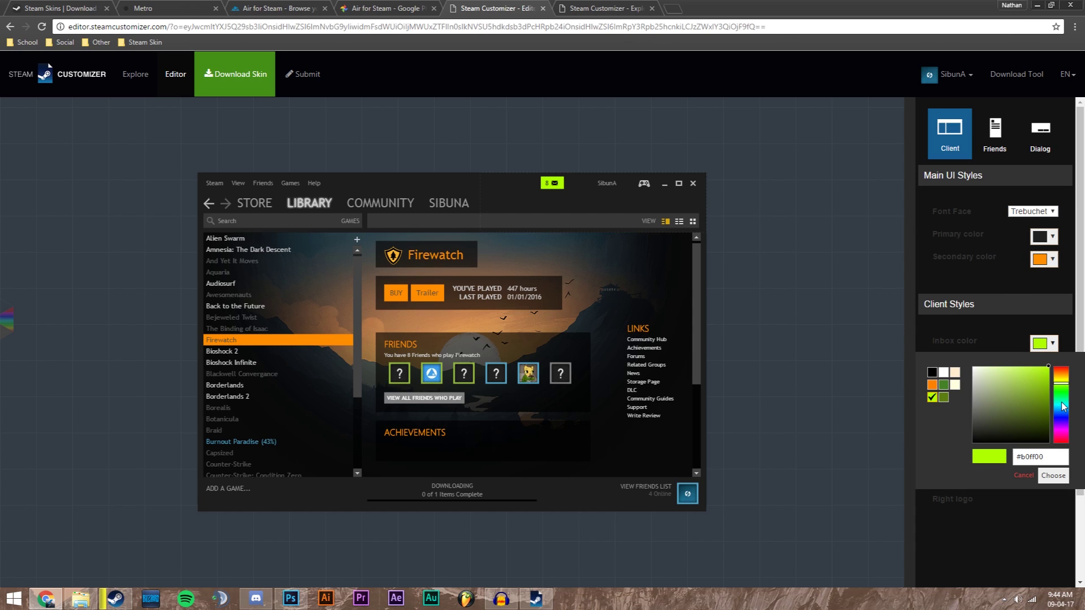
drag(1062, 408, 1061, 372)
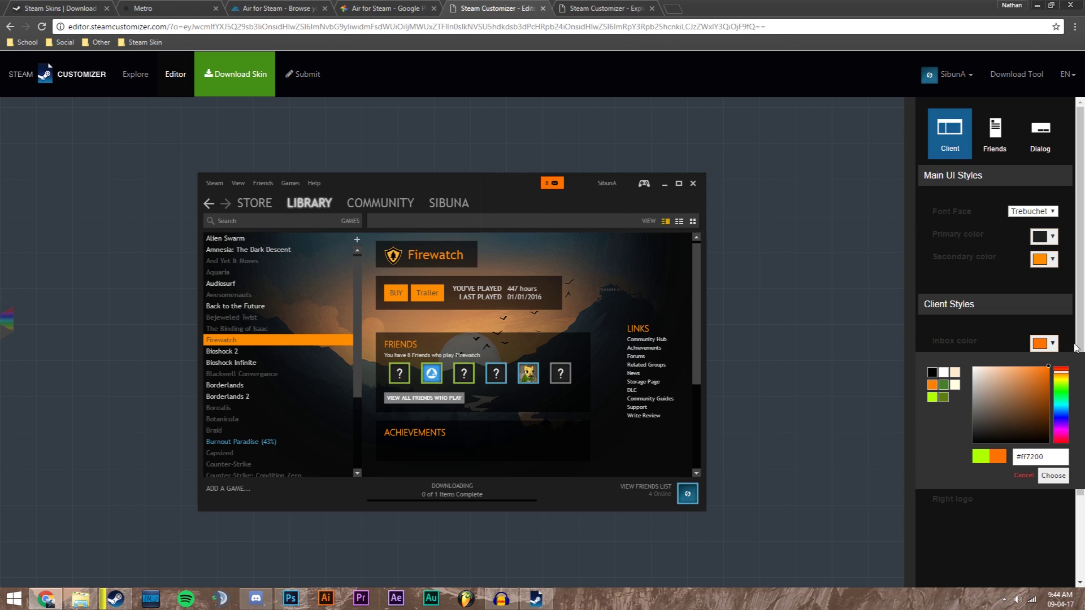
click(1035, 308)
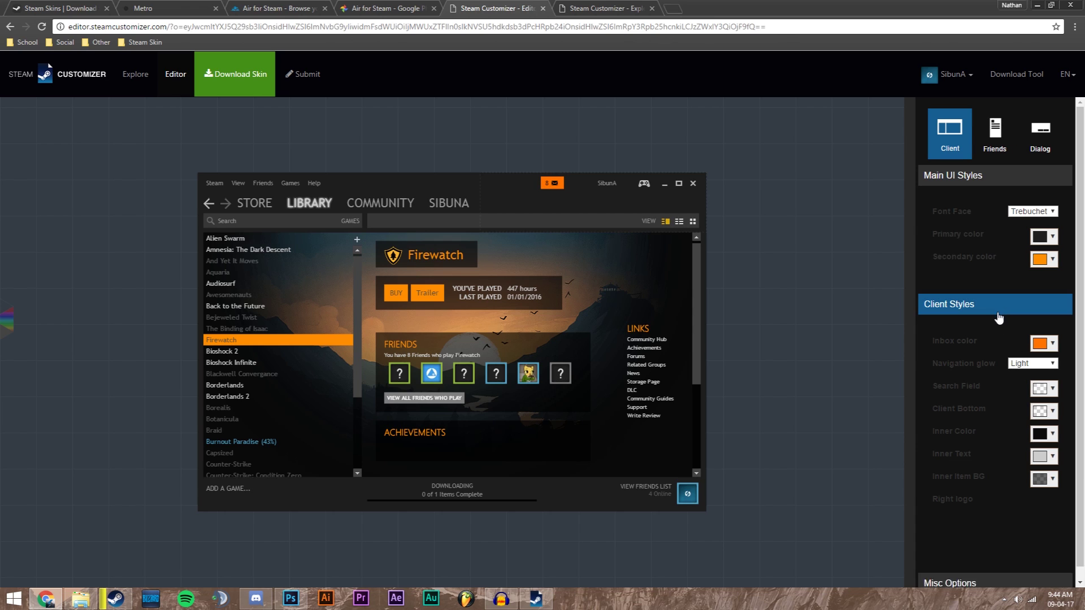
- Upload NewSibunALogo.png as the client's right logo and accept the image
scroll(1016, 531, down, 2)
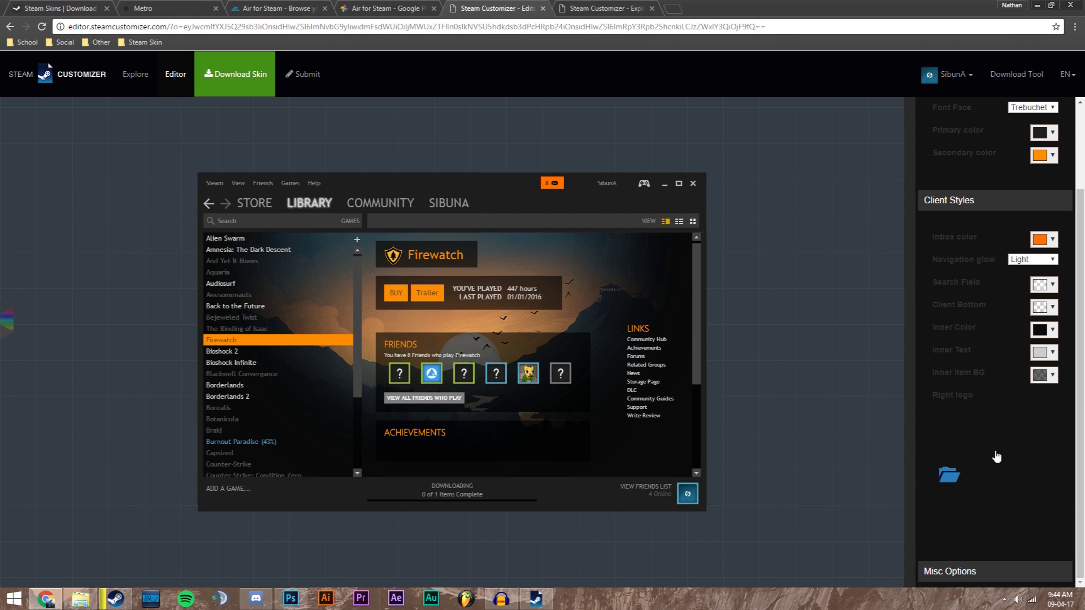
click(968, 478)
click(452, 339)
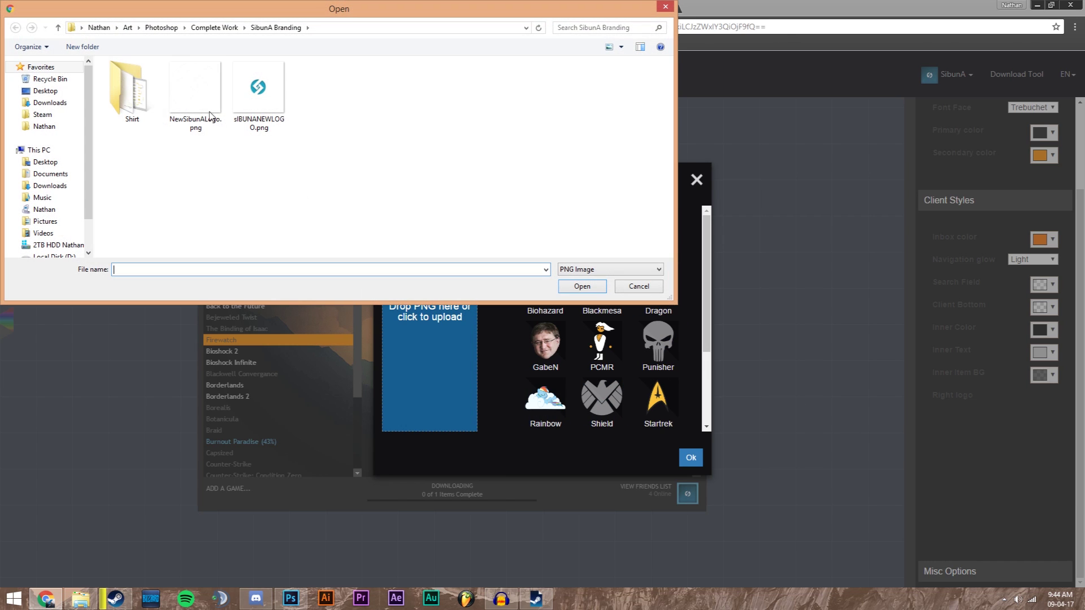
click(196, 91)
click(582, 286)
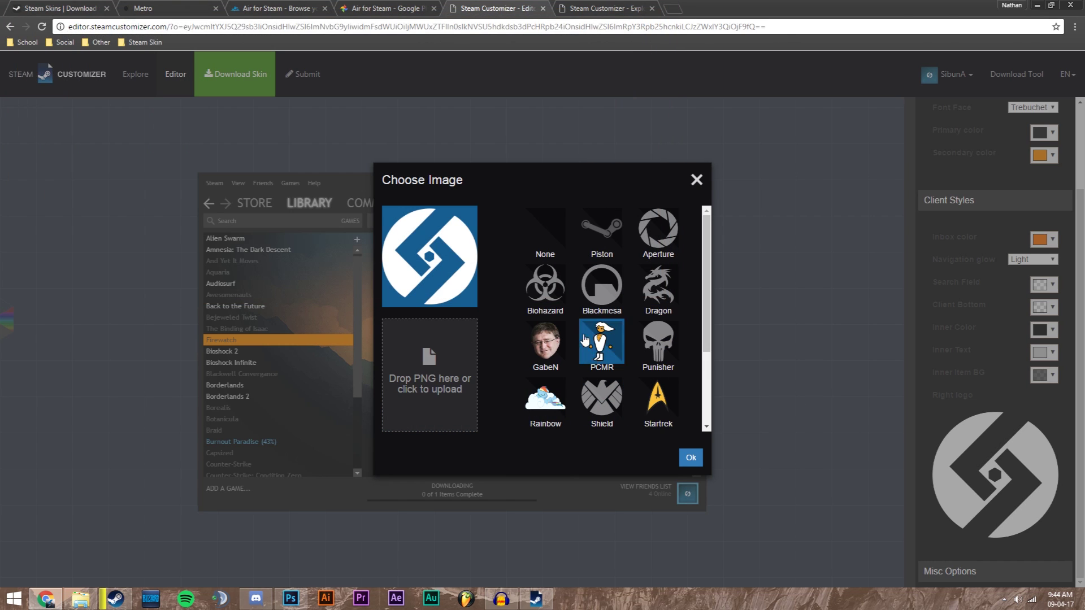
click(690, 457)
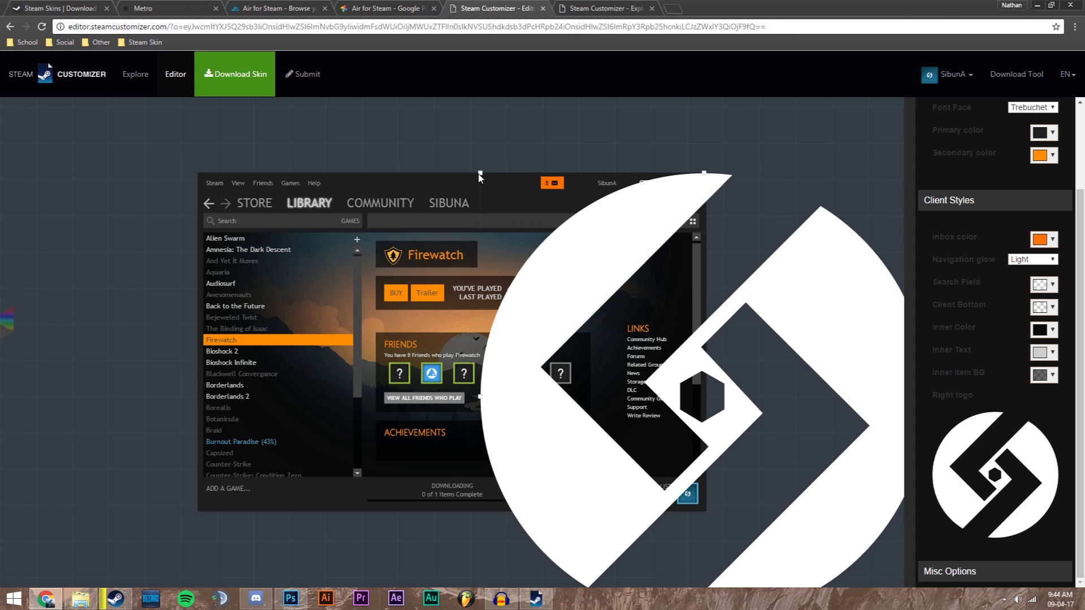
- Shrink the uploaded logo to a small badge and place it at the upper right corner of the Steam client preview
drag(478, 174, 844, 507)
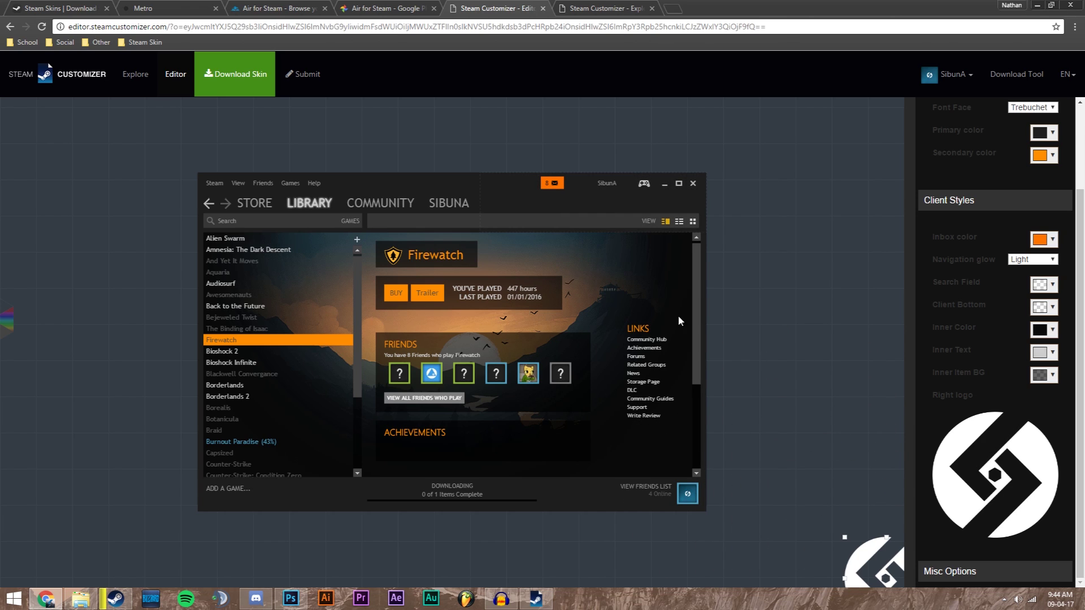
drag(876, 562, 529, 171)
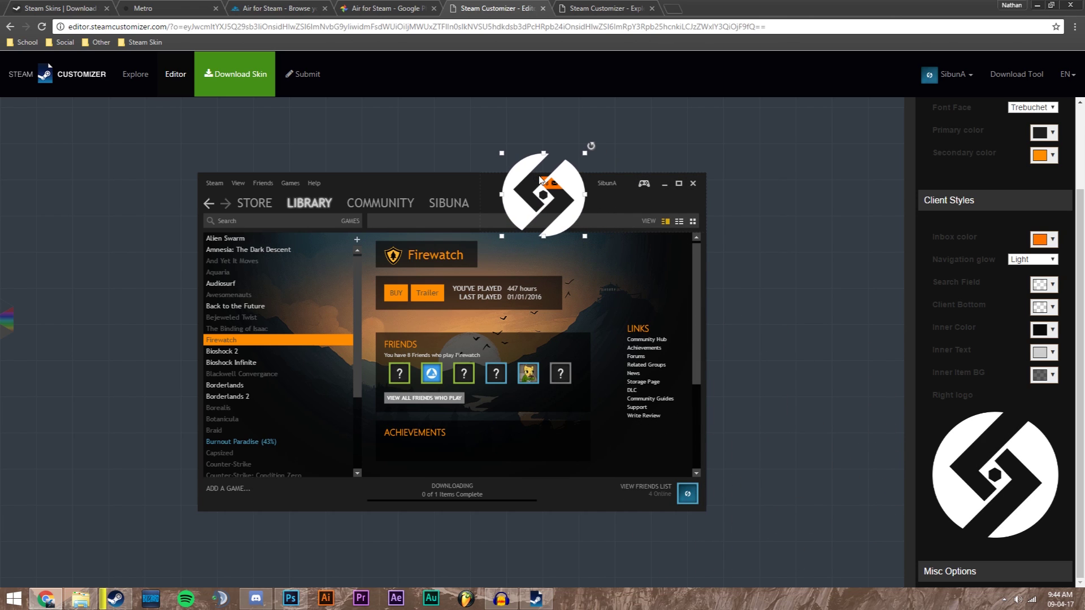
click(775, 215)
drag(562, 220, 670, 217)
click(782, 230)
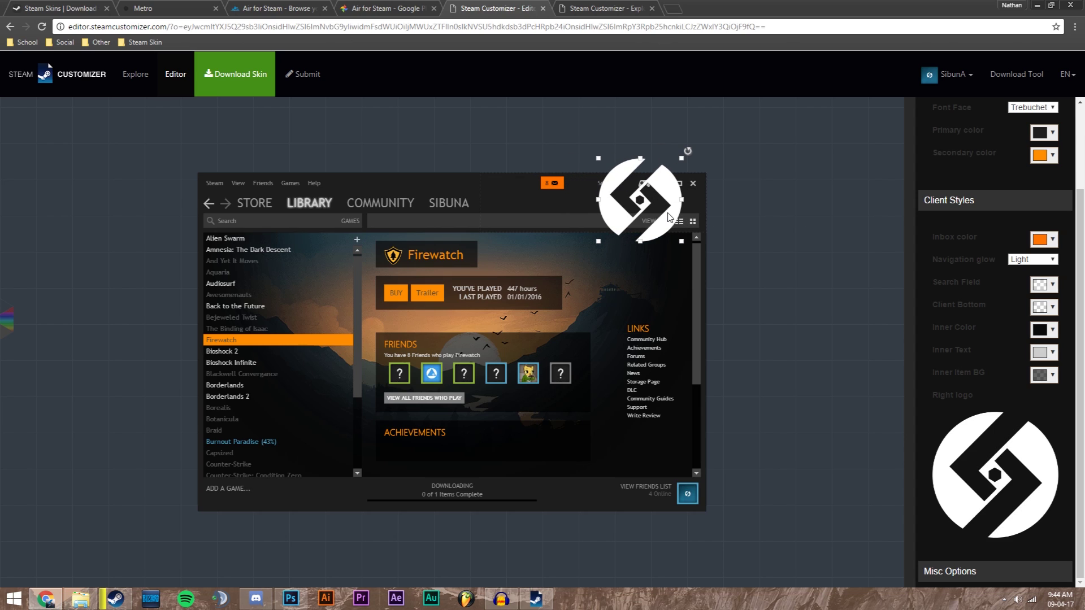
click(833, 229)
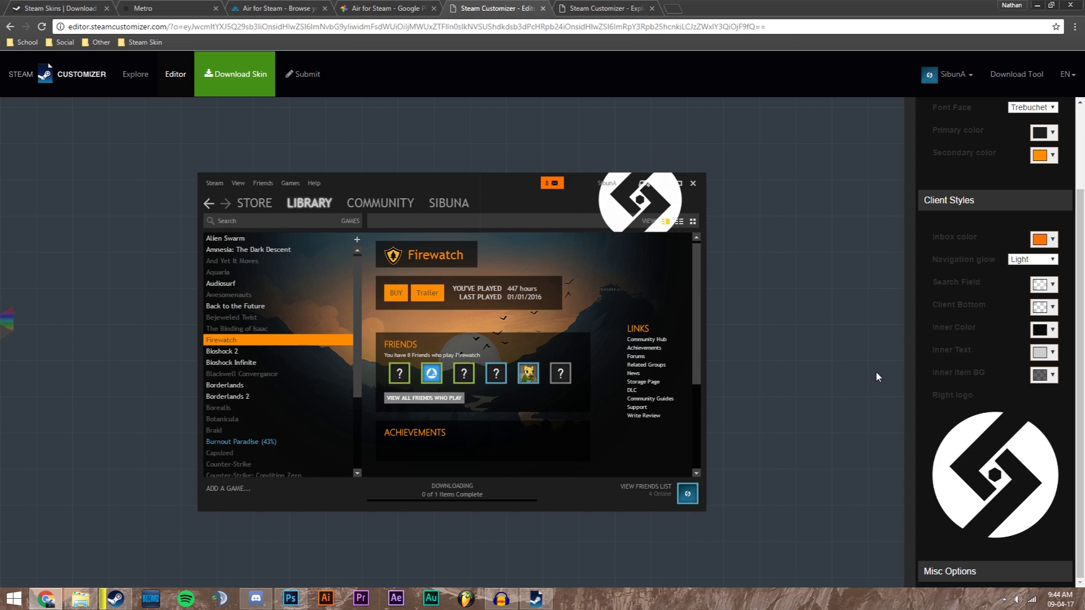
- Set the skin's online color to bright green and its in-game color to red #ba3c3c
scroll(978, 554, down, 2)
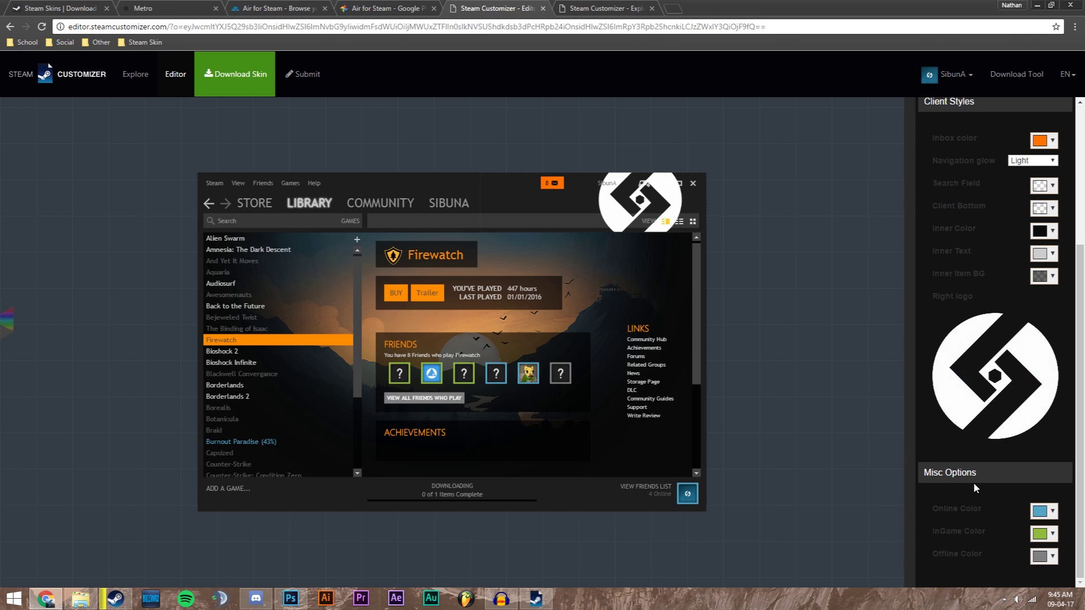
click(1047, 514)
click(1061, 401)
click(1016, 411)
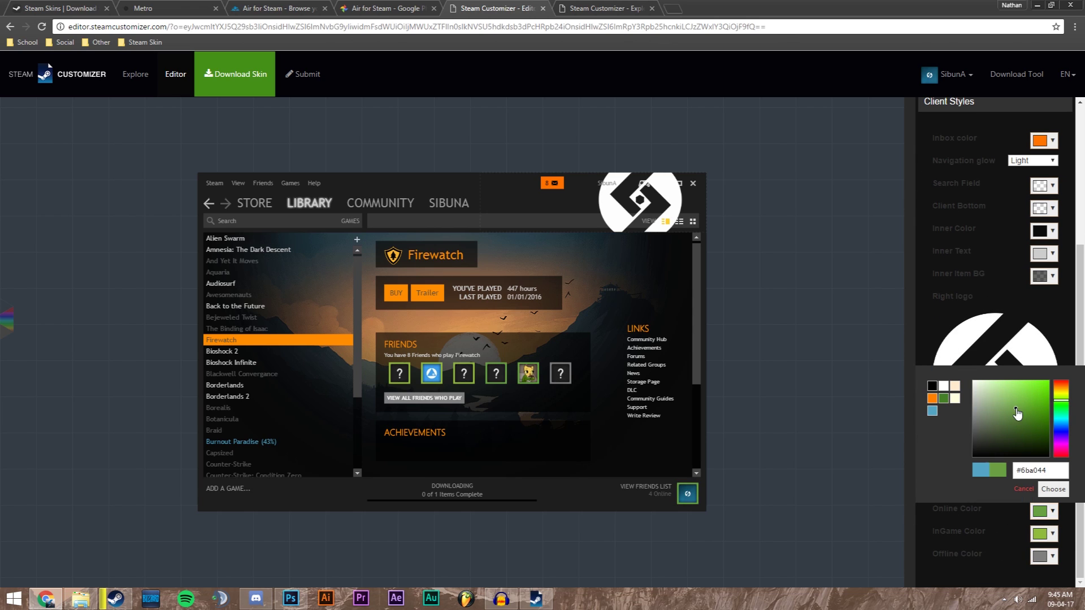
click(1034, 536)
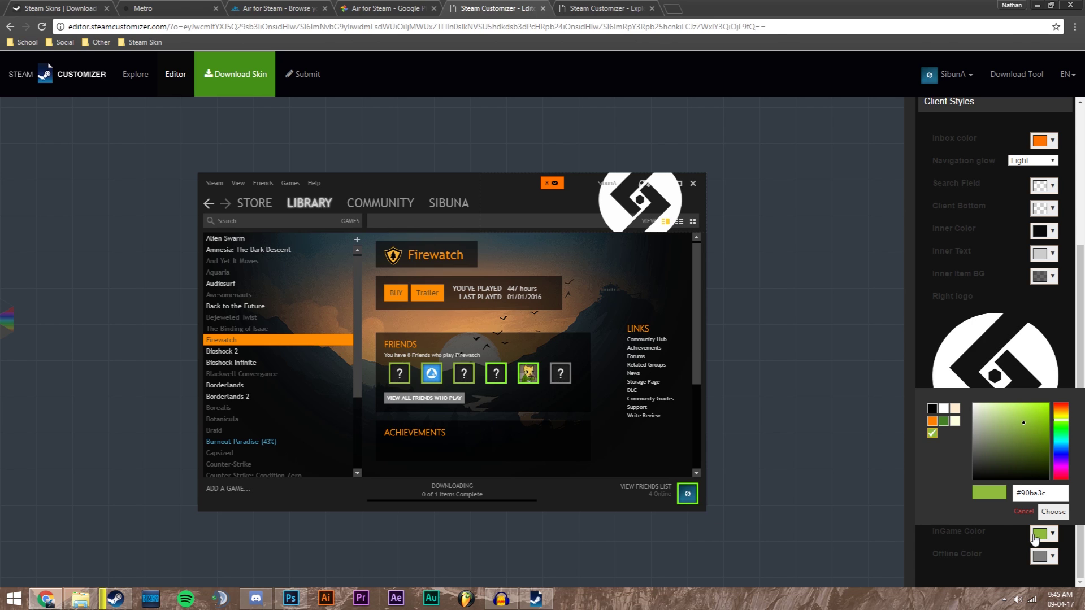
drag(1062, 421, 1061, 403)
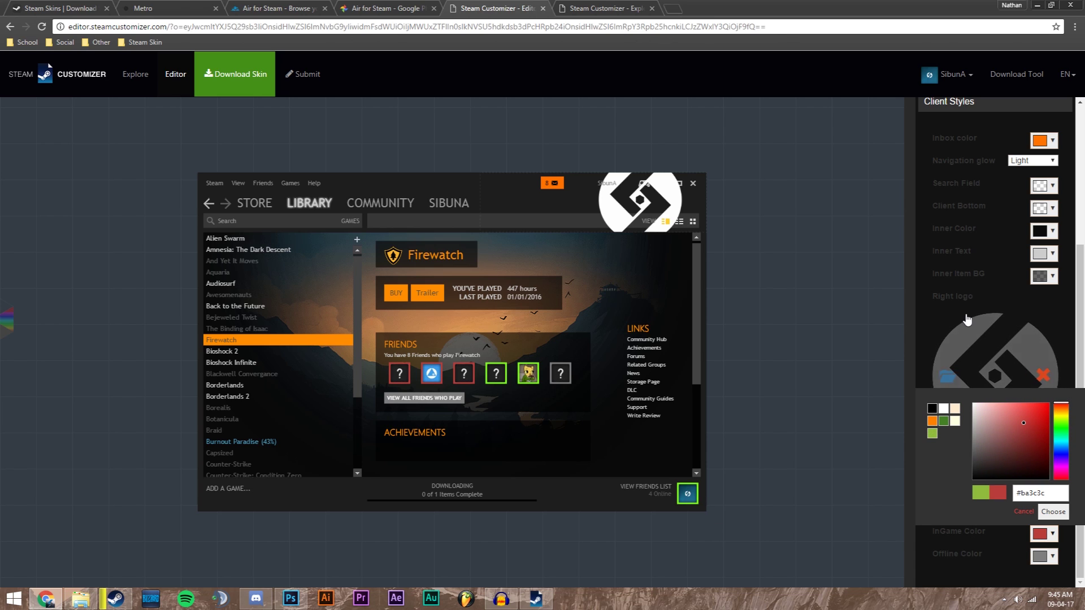
- Check the Friends and Dialog previews and expand their misc options and the dialog's button color settings
scroll(982, 274, up, 4)
click(995, 153)
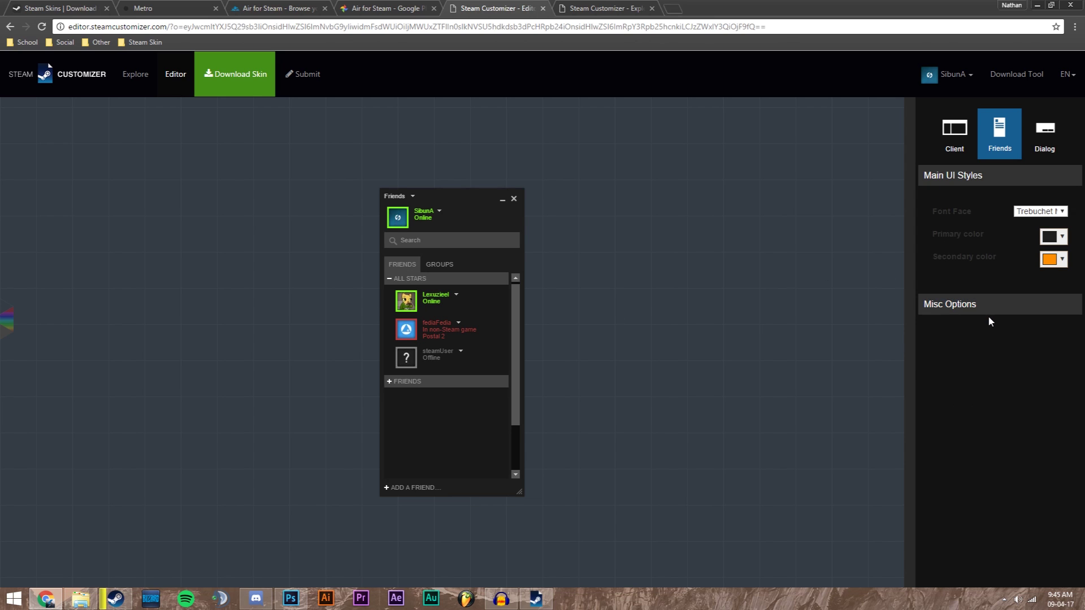
click(989, 314)
click(1045, 134)
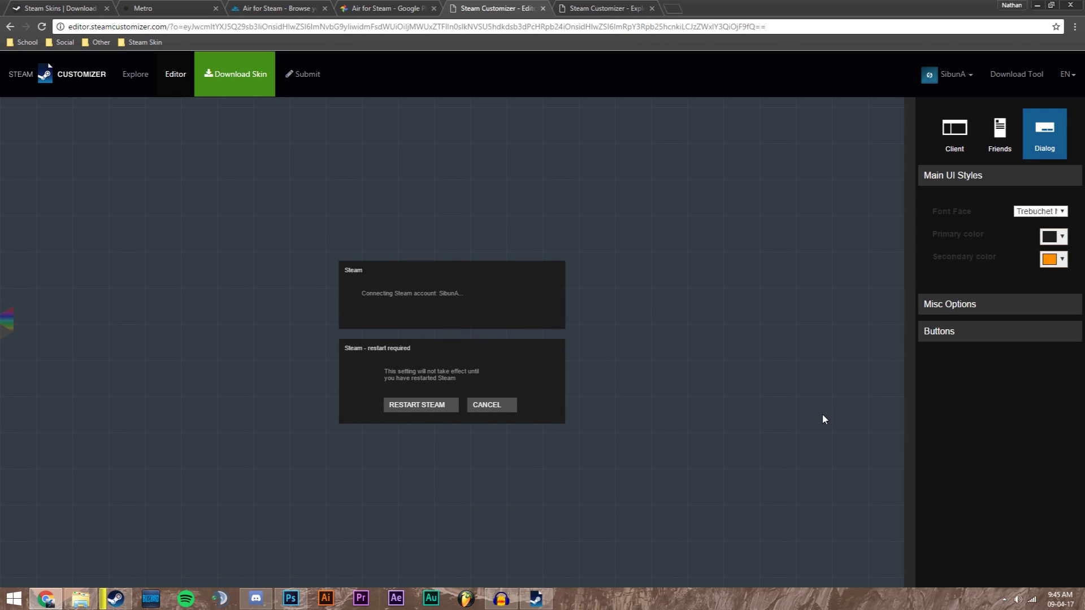
click(973, 435)
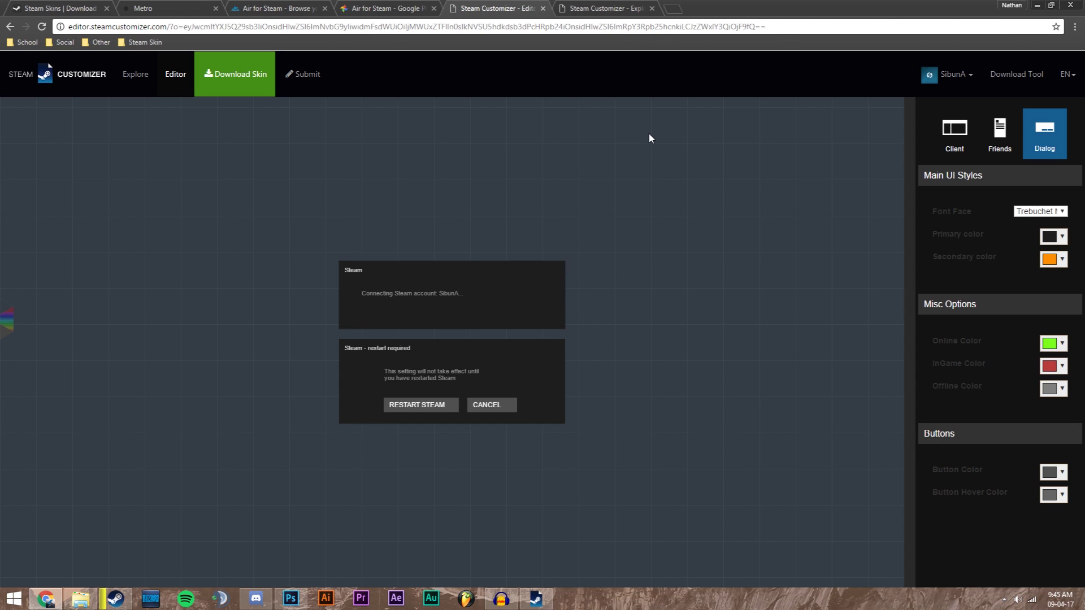
- Browse the gallery of featured community-created skins in Steam Customizer
click(602, 8)
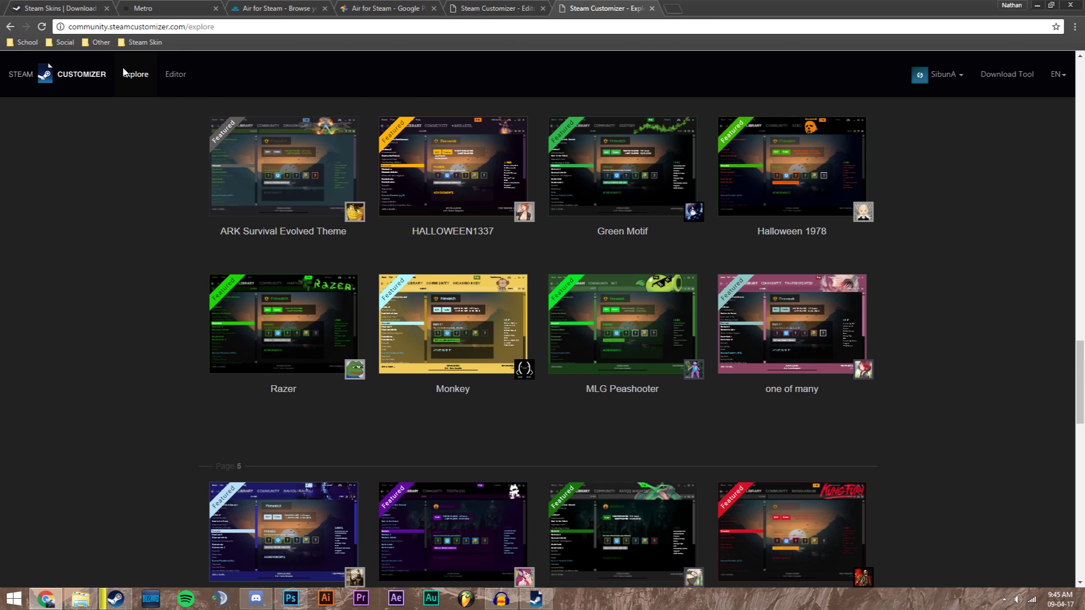
scroll(173, 161, up, 20)
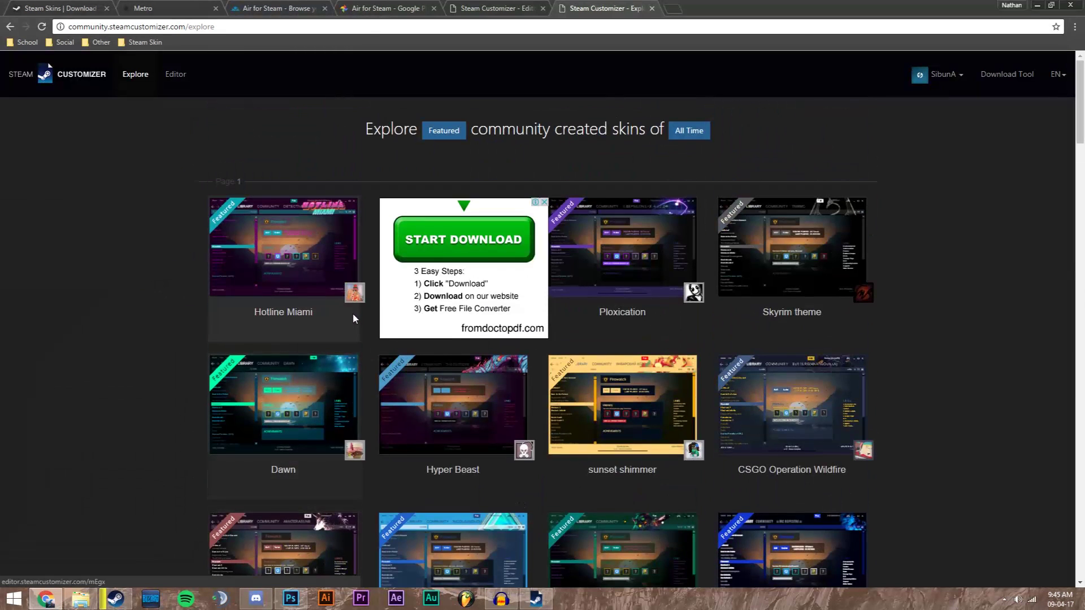
scroll(354, 318, down, 9)
scroll(354, 317, up, 4)
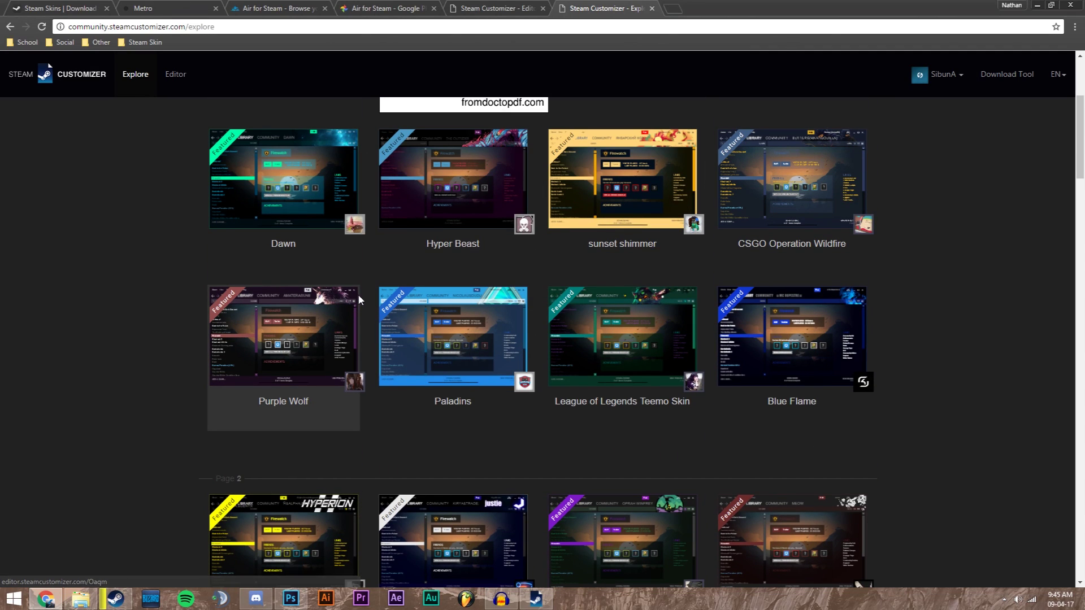
- Download the Metro skin from metroforsteam.com and open 4.2.4.zip from the Downloads folder
key(ctrl+2)
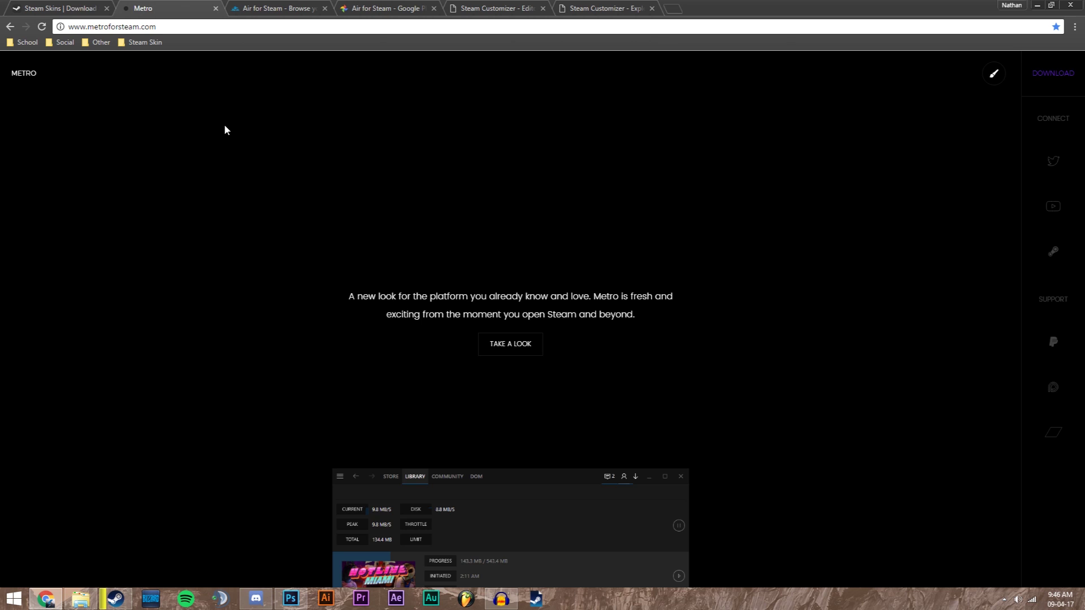
click(1049, 75)
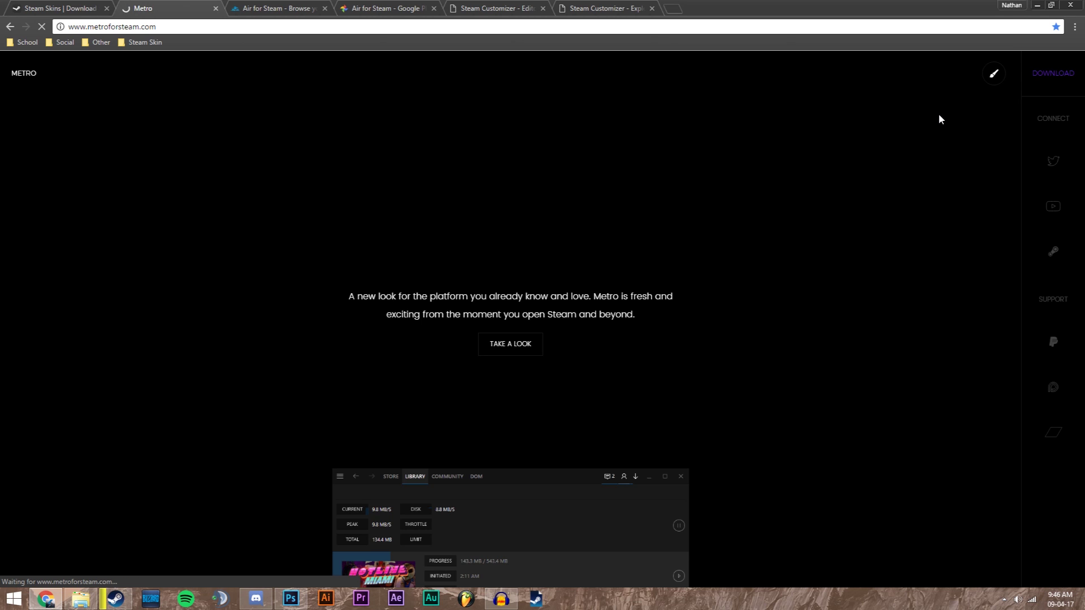
click(80, 599)
click(198, 277)
double_click(198, 276)
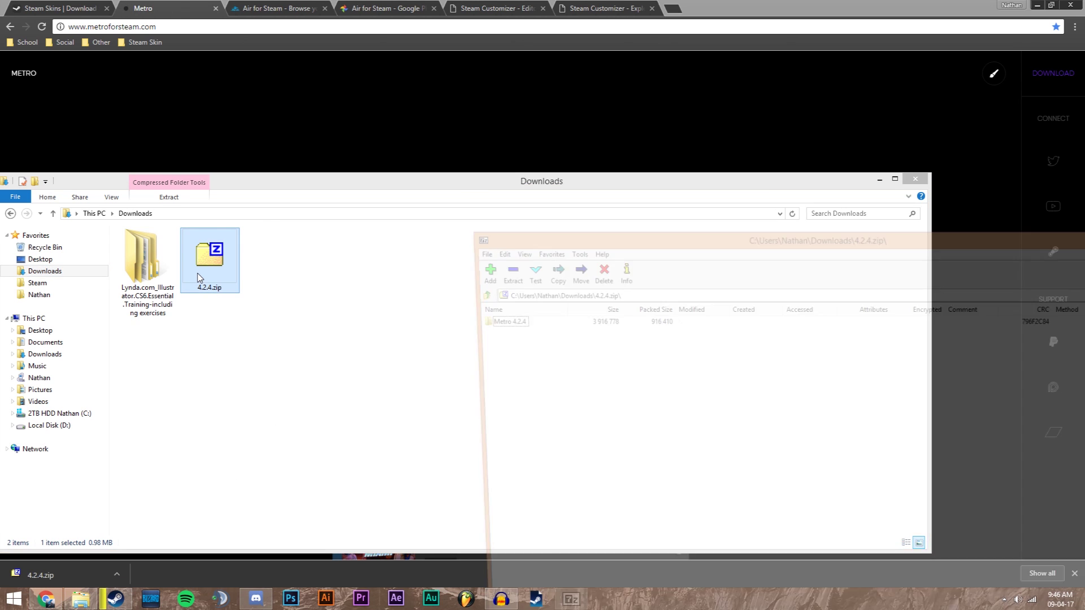
- Extract the Metro 4.2.4 folder from the archive into the Downloads folder
drag(489, 320, 326, 290)
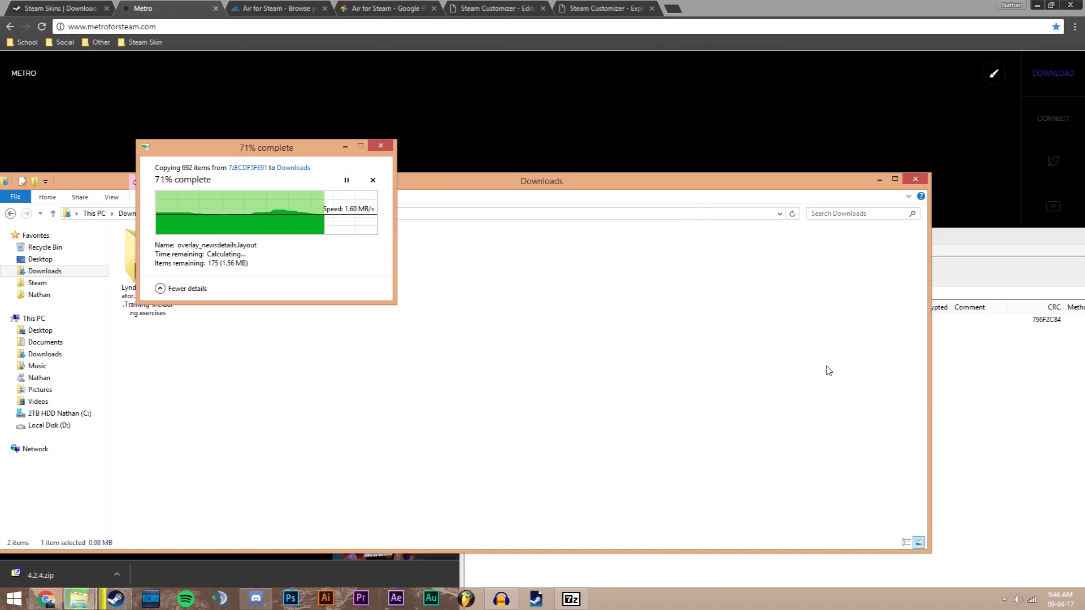
click(330, 328)
click(292, 275)
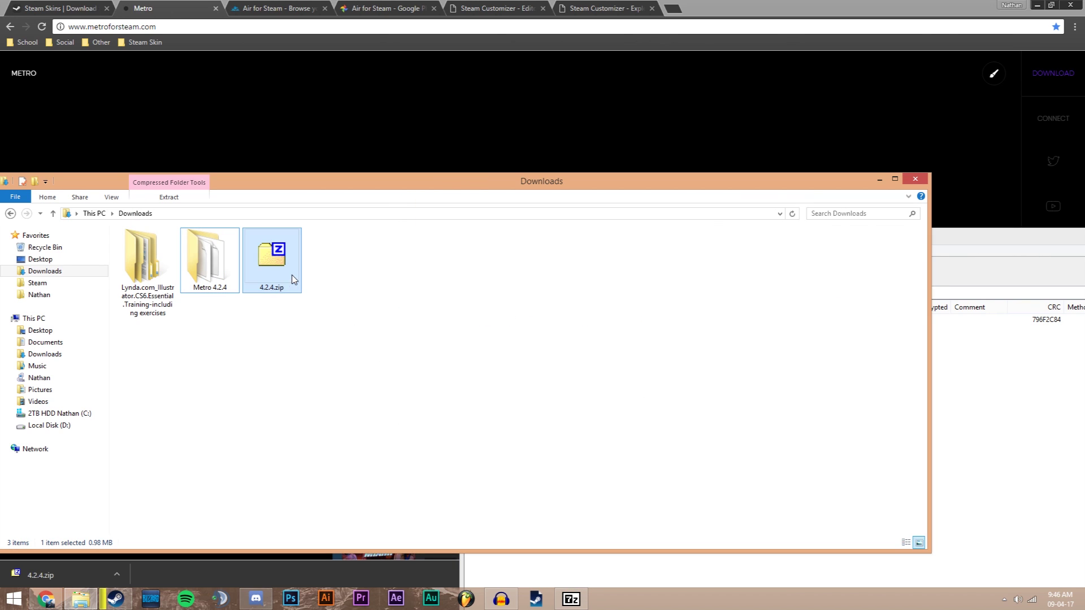
- Copy the Metro 4.2.4 folder from Downloads into the skins folder under Program Files (x86)\Steam on drive C
click(208, 288)
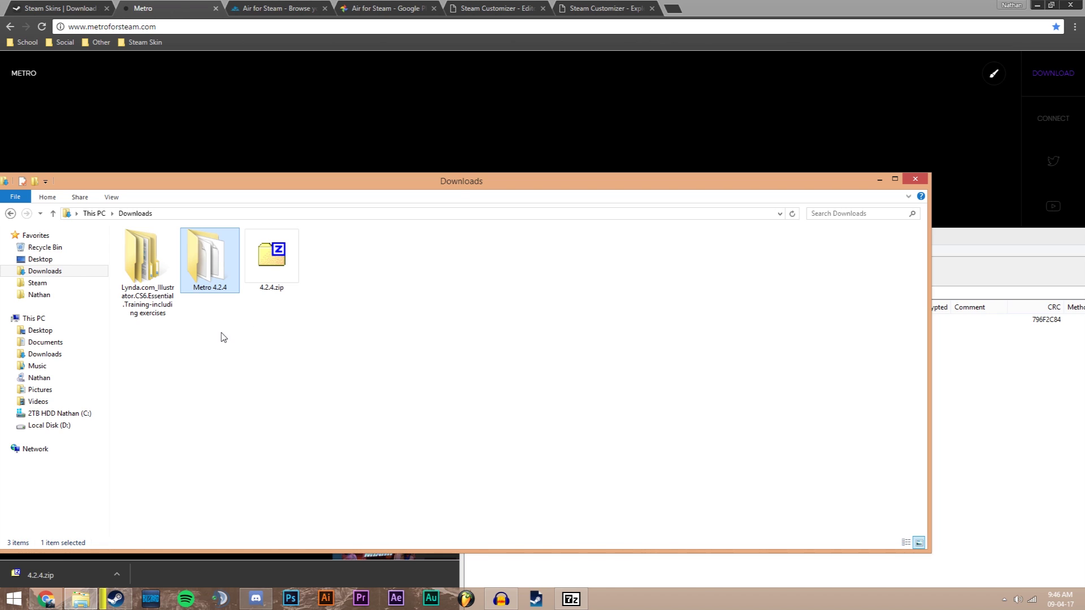
click(73, 426)
click(78, 414)
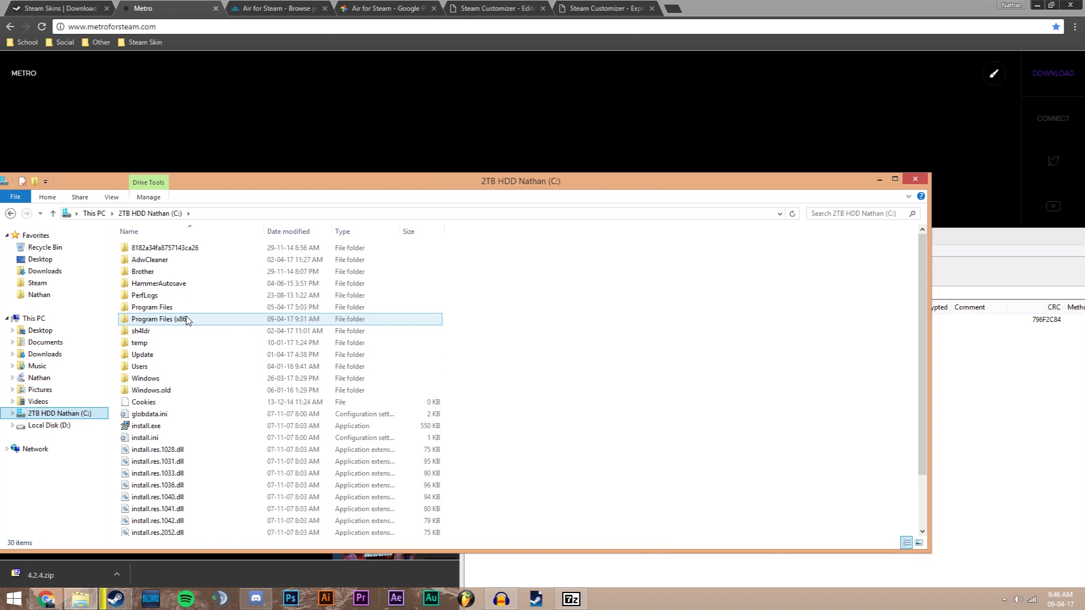
double_click(181, 320)
scroll(170, 447, down, 4)
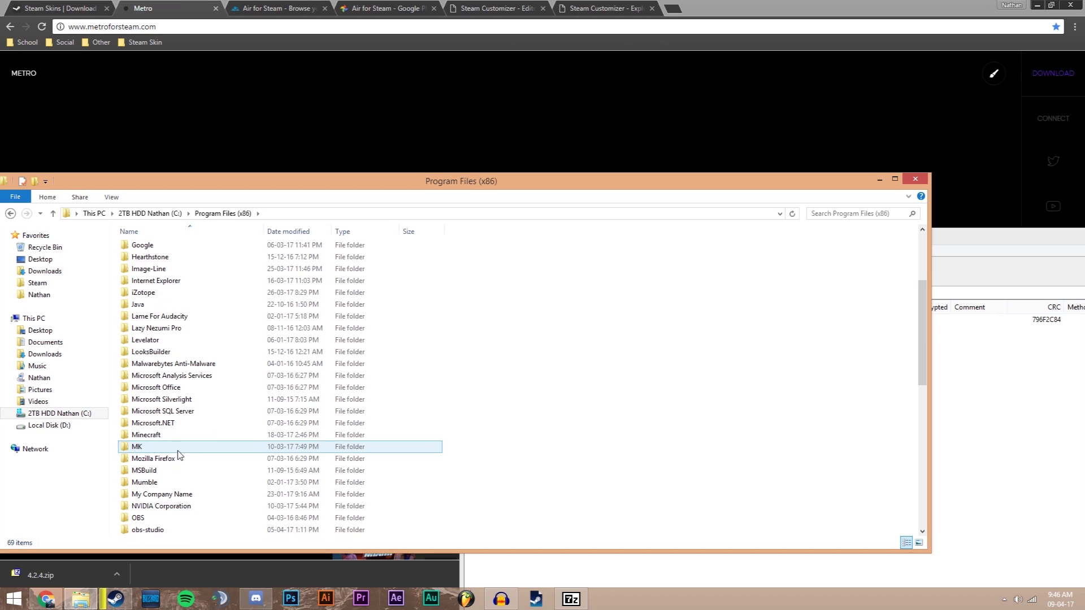
scroll(176, 457, down, 10)
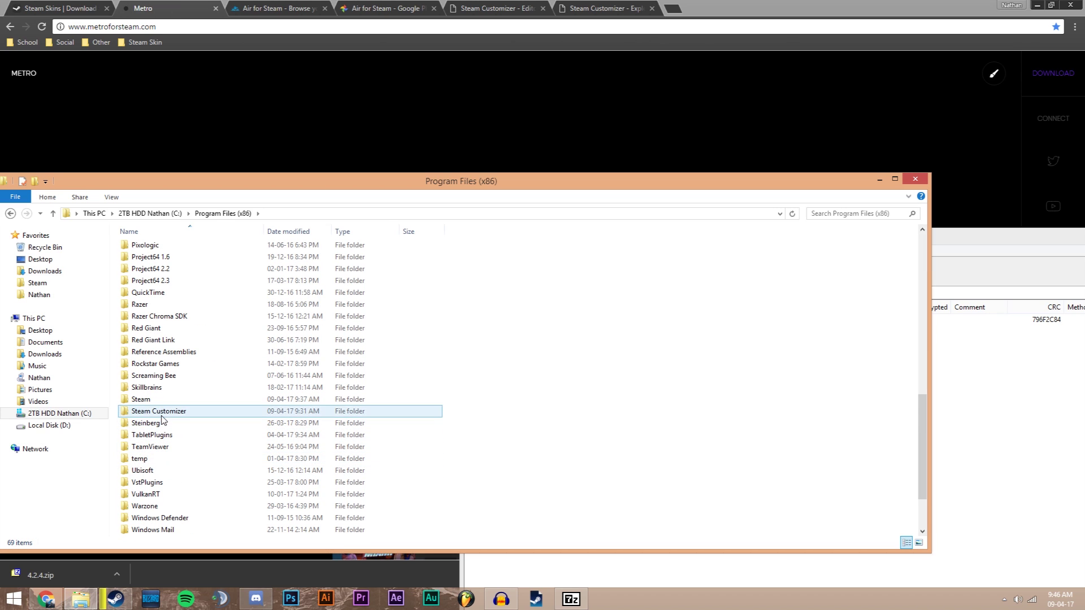
double_click(162, 402)
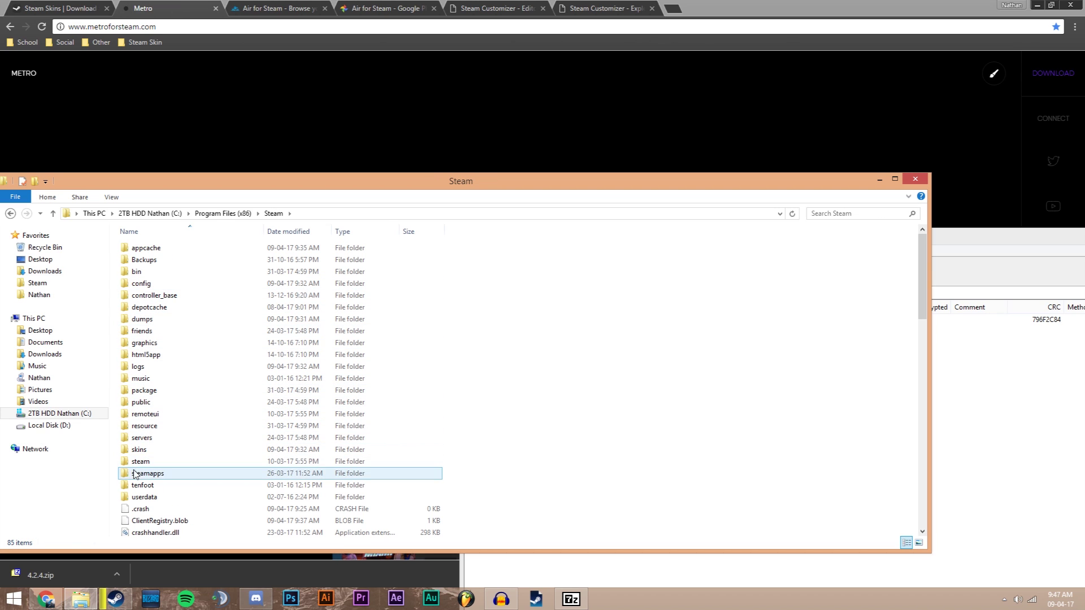
double_click(140, 450)
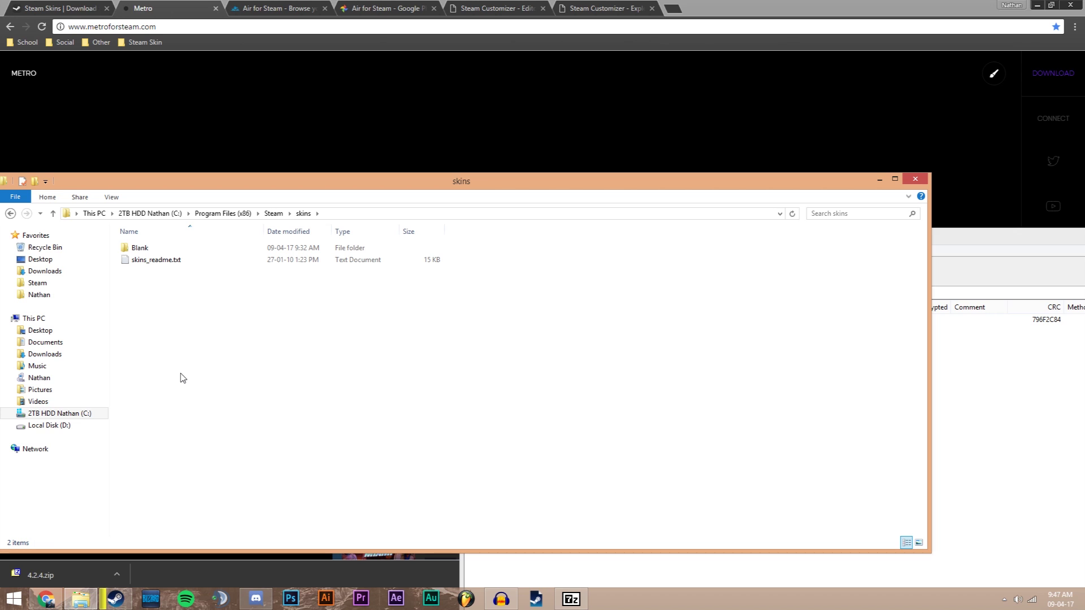
key(ctrl+v)
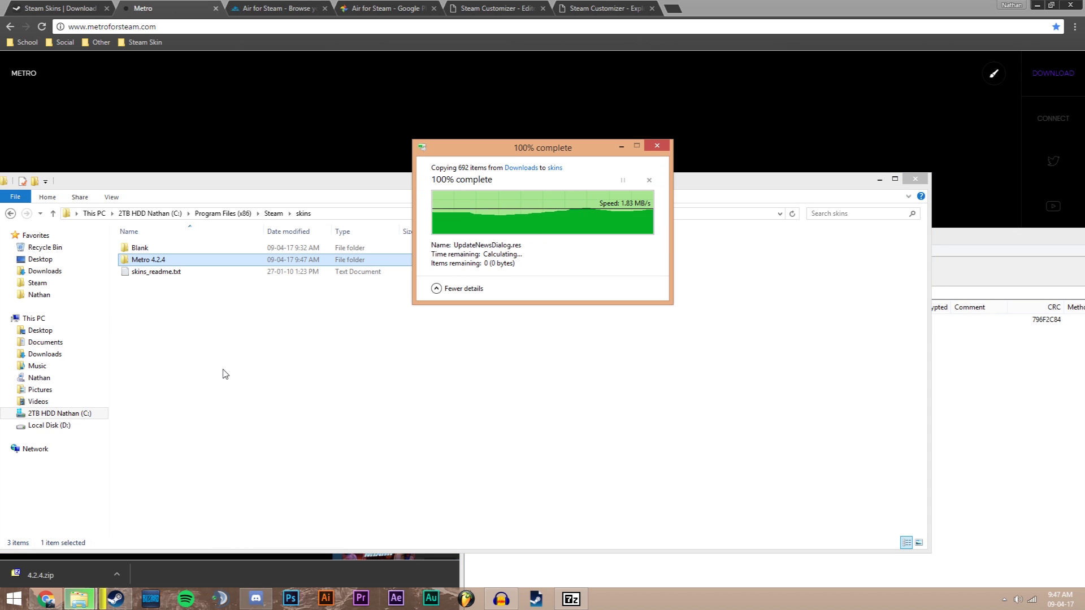
- Switch to Steam, set its interface skin to Metro 4.2.4 in the settings, and restart Steam to apply it
click(116, 599)
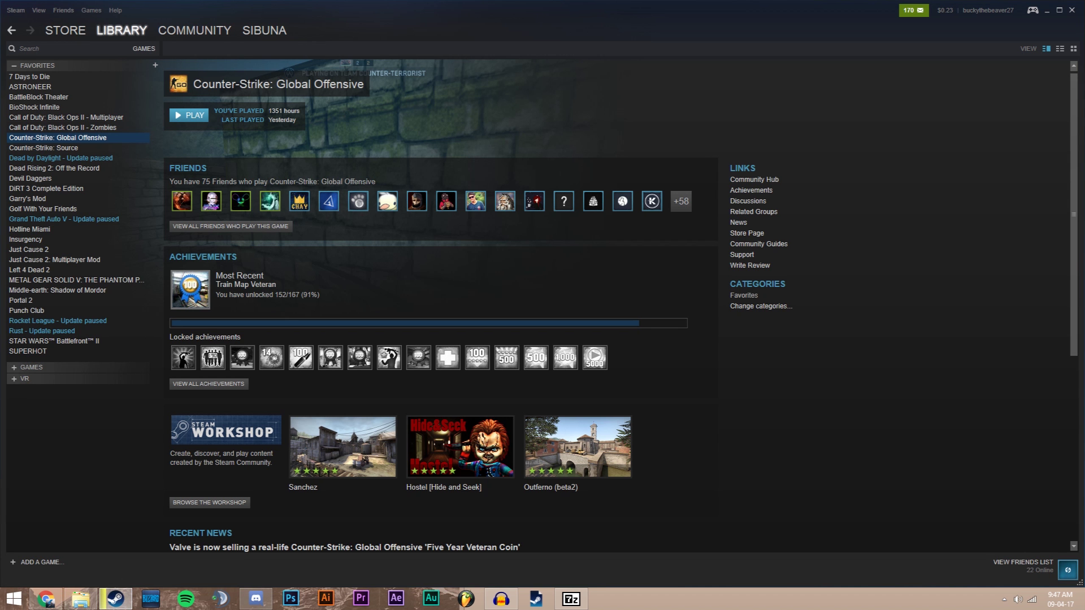
click(16, 10)
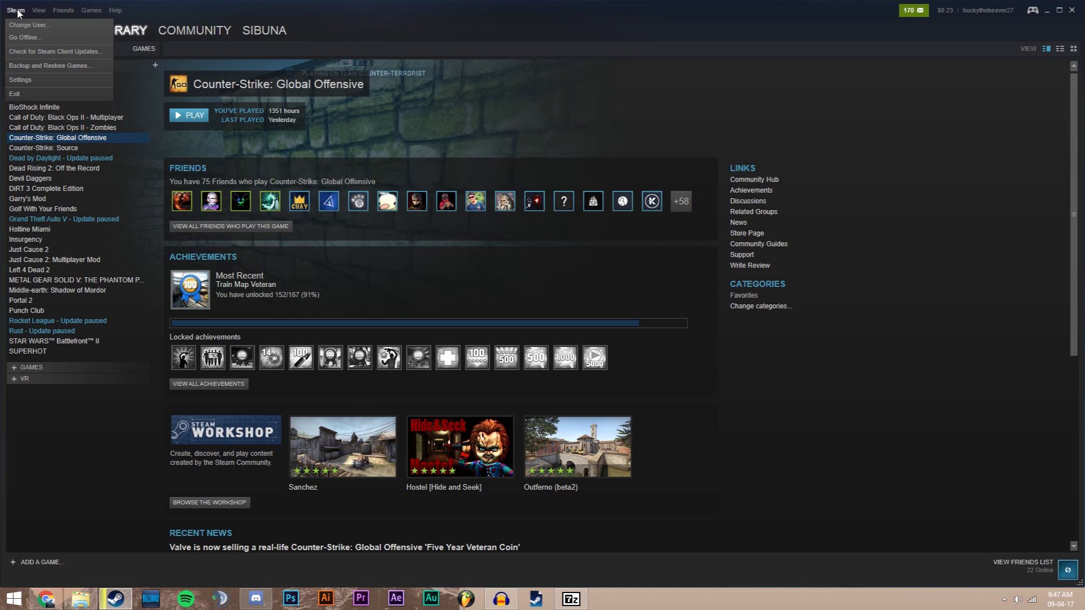
click(20, 80)
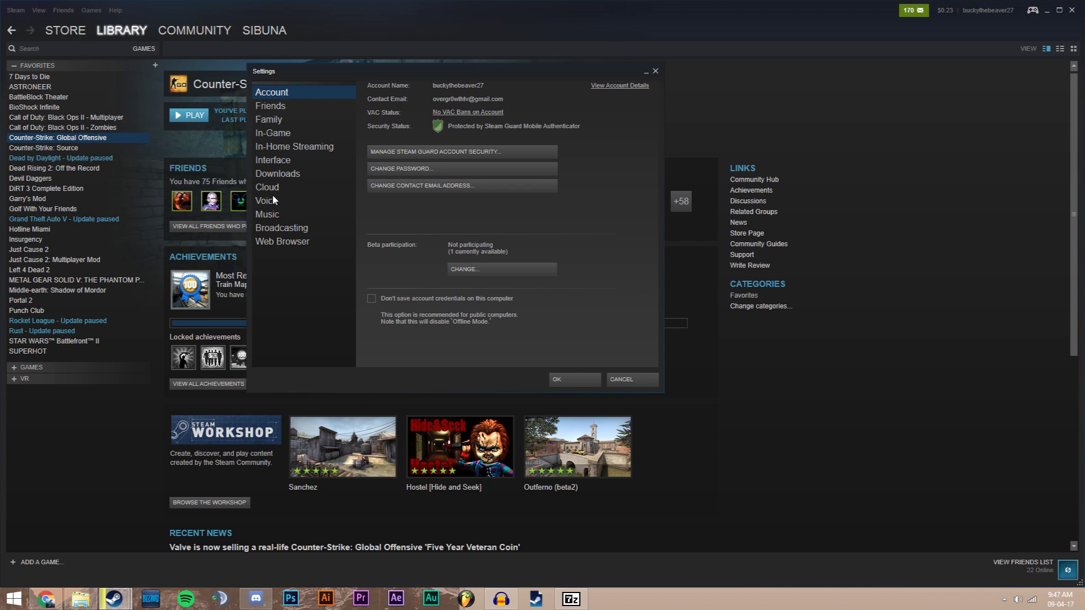
click(273, 160)
click(429, 206)
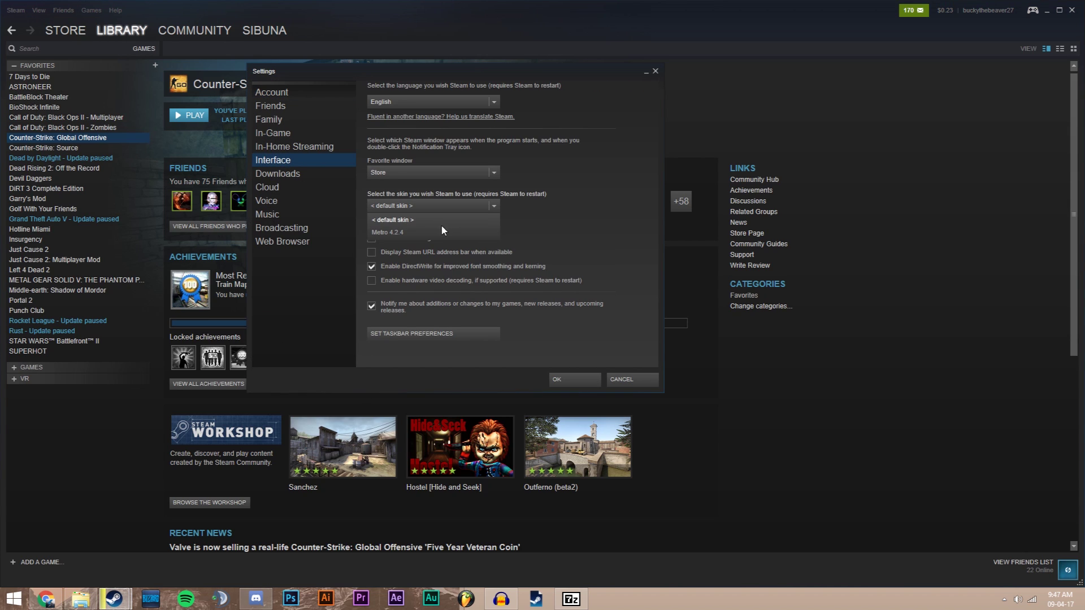
click(446, 239)
click(559, 379)
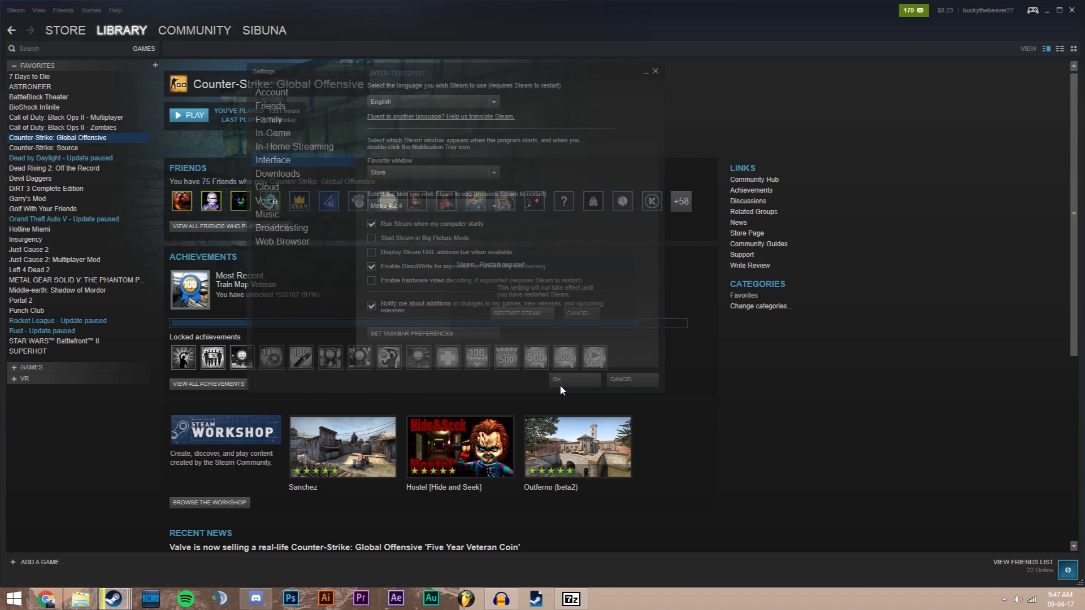
click(523, 315)
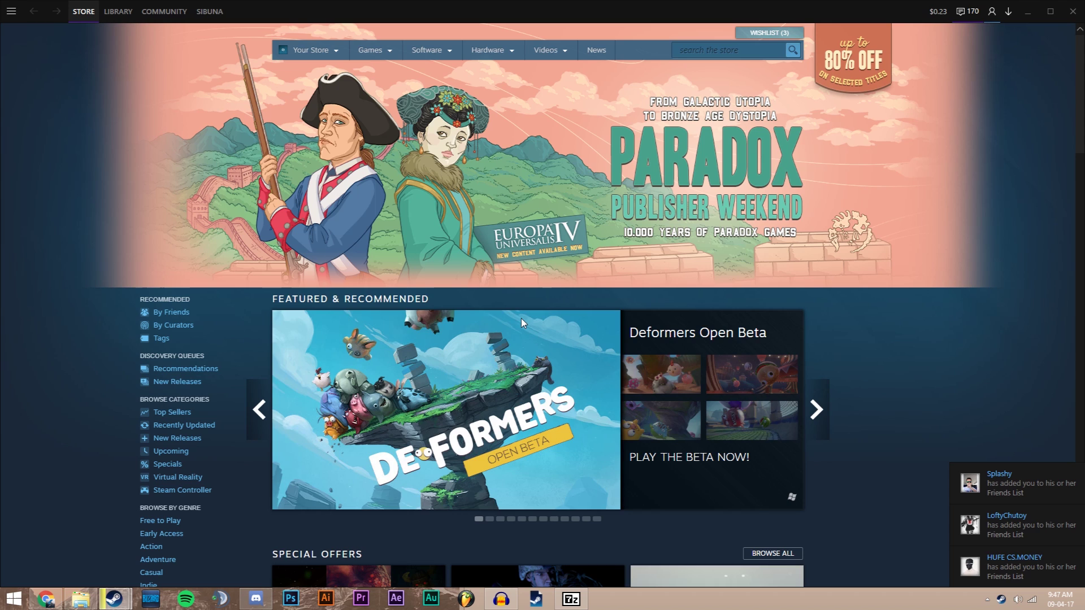
- View the profile page and the friends list in the restarted Steam client
click(206, 12)
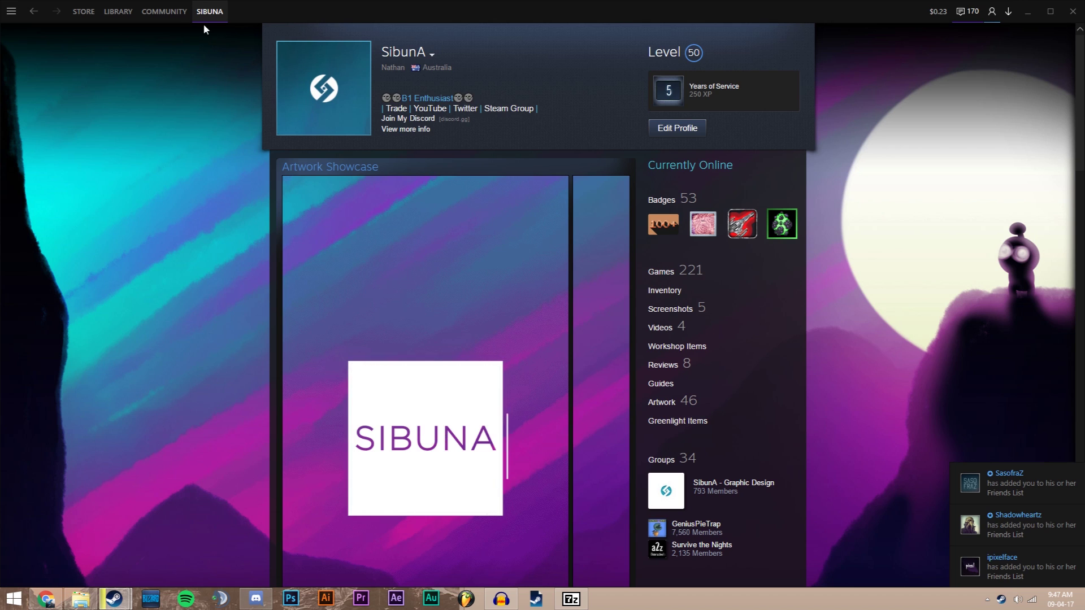
click(969, 13)
click(969, 13)
click(993, 11)
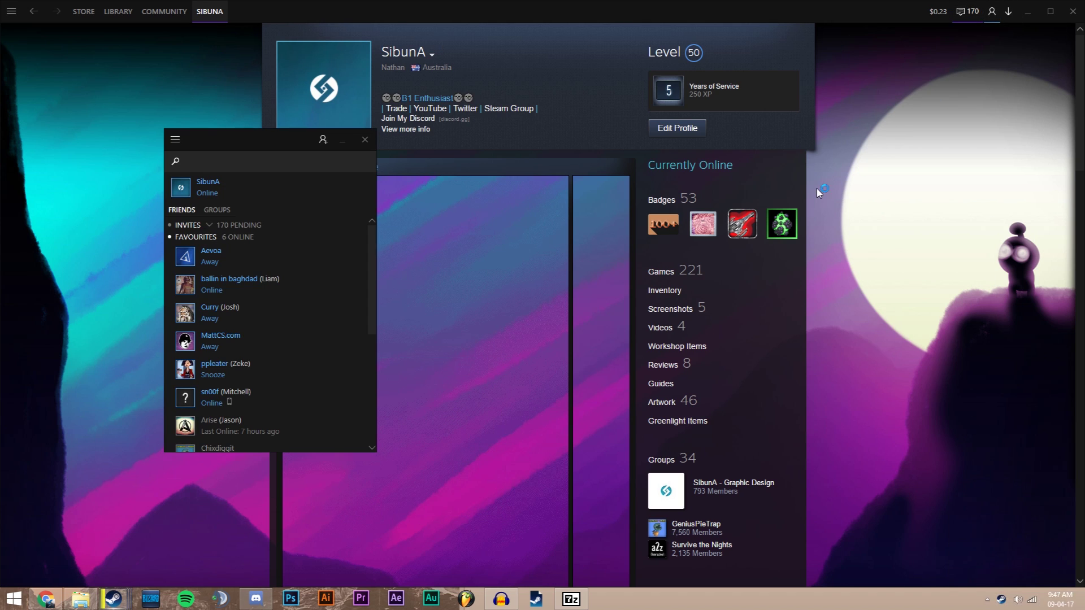